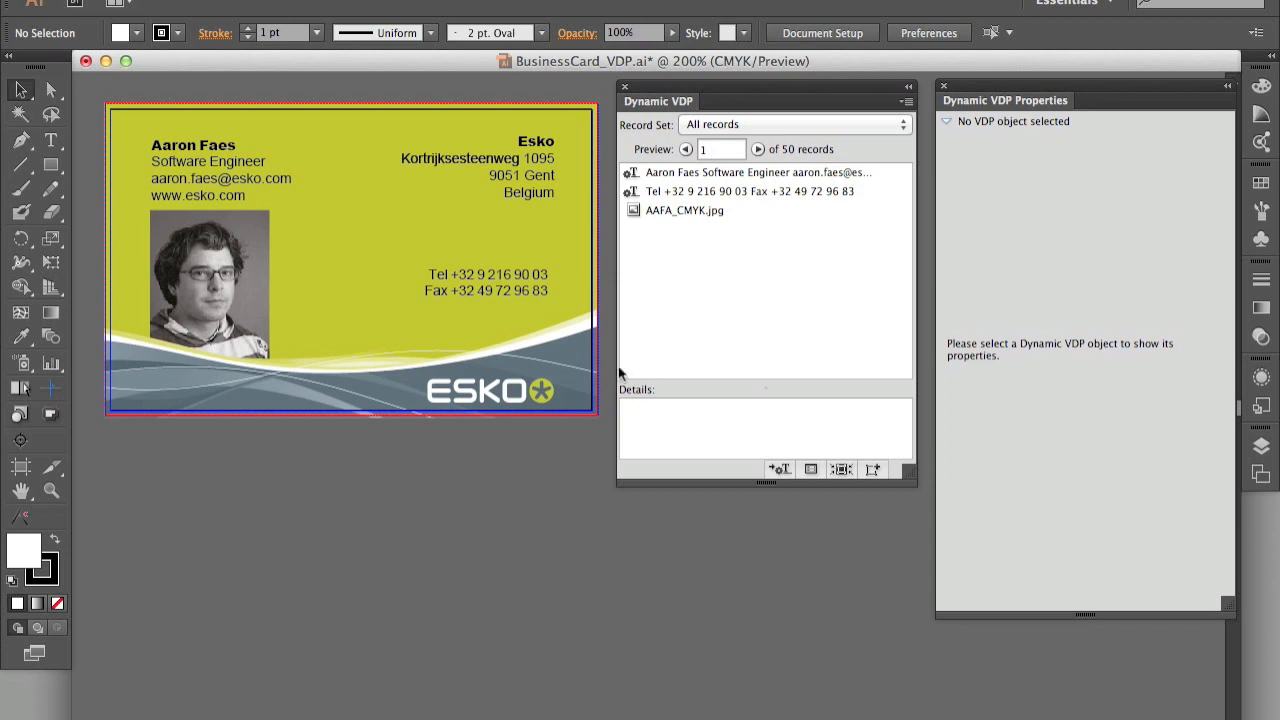
Step: Inspect the Dynamic VDP properties of the name block, the Tel/Fax block and the portrait image on the card, and clear the selection
click(241, 160)
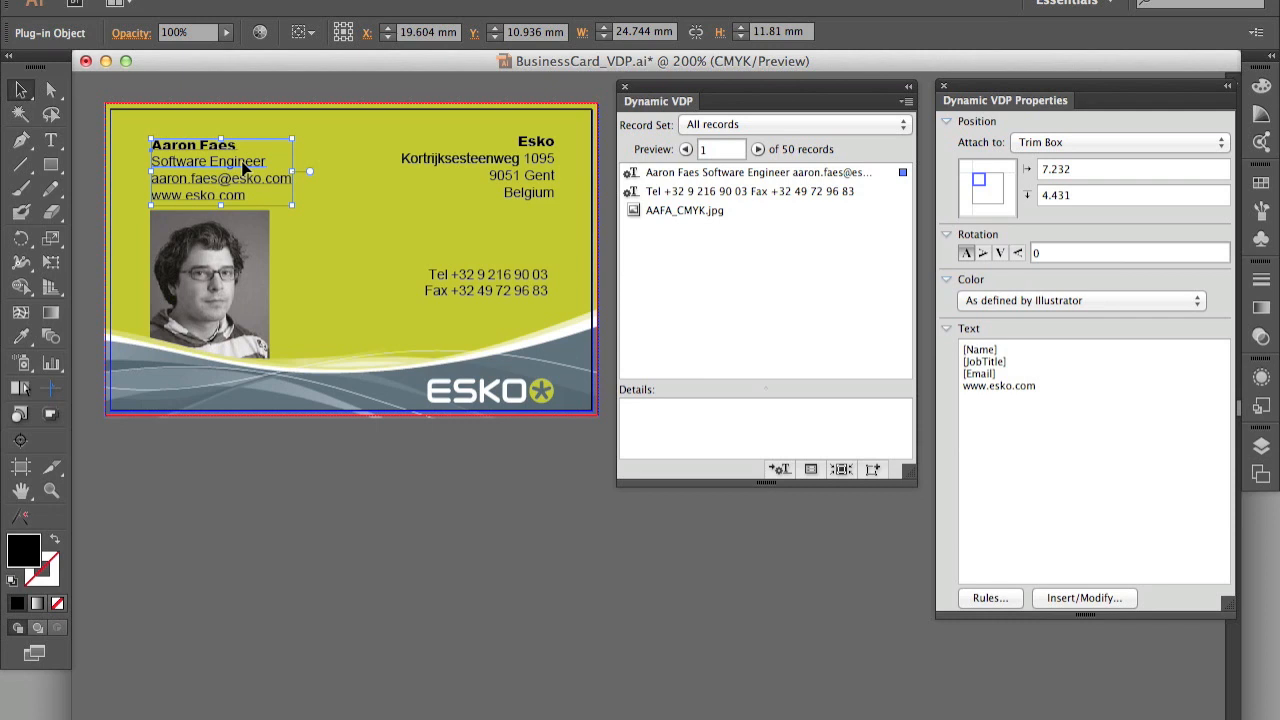
click(508, 292)
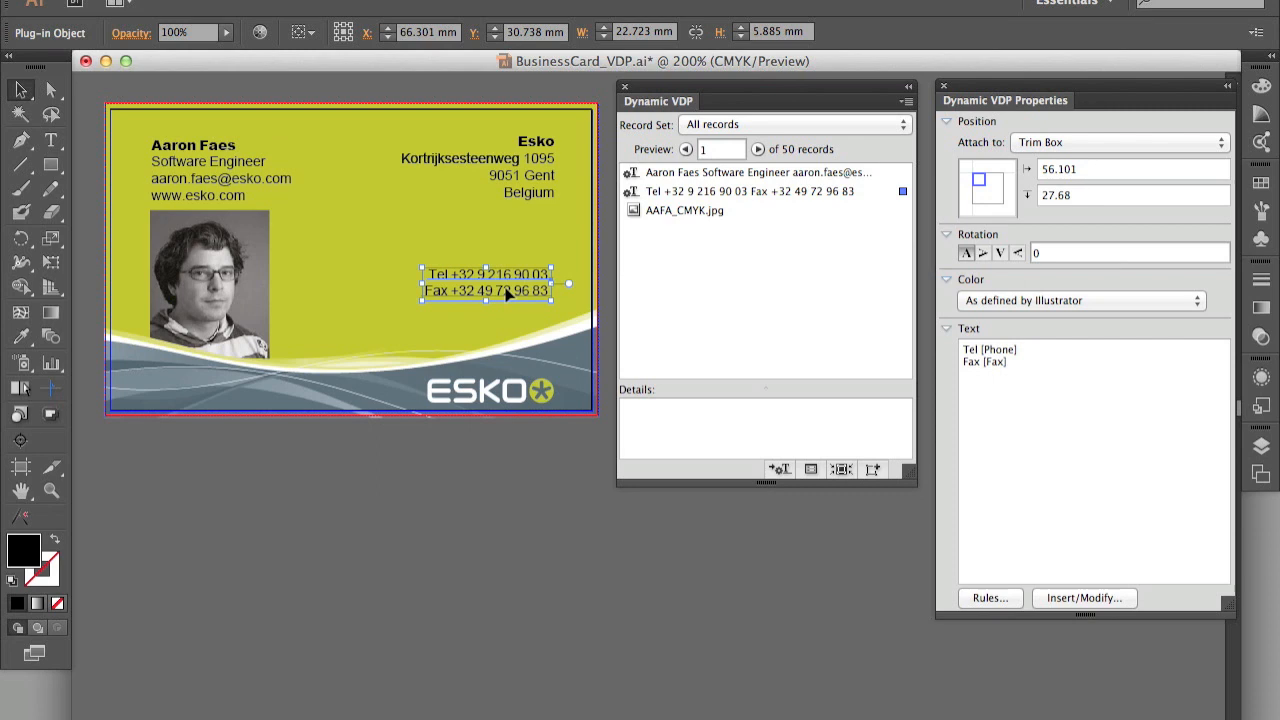
click(208, 302)
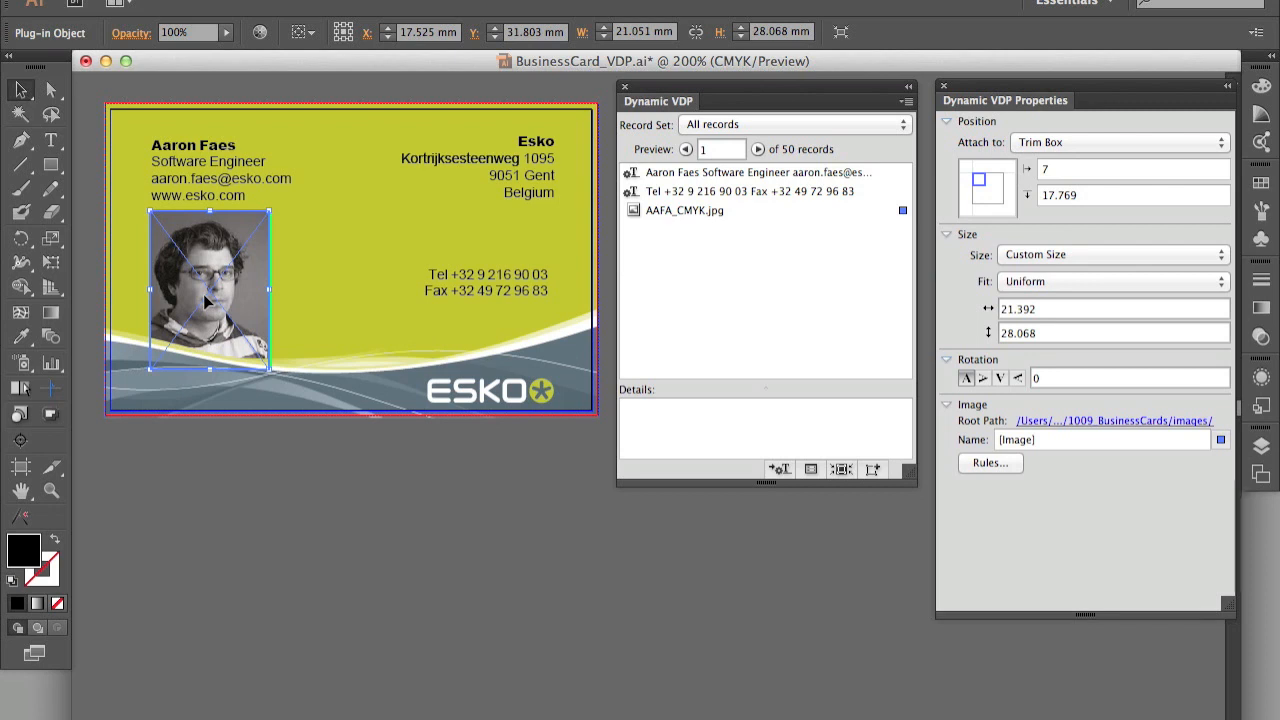
click(352, 307)
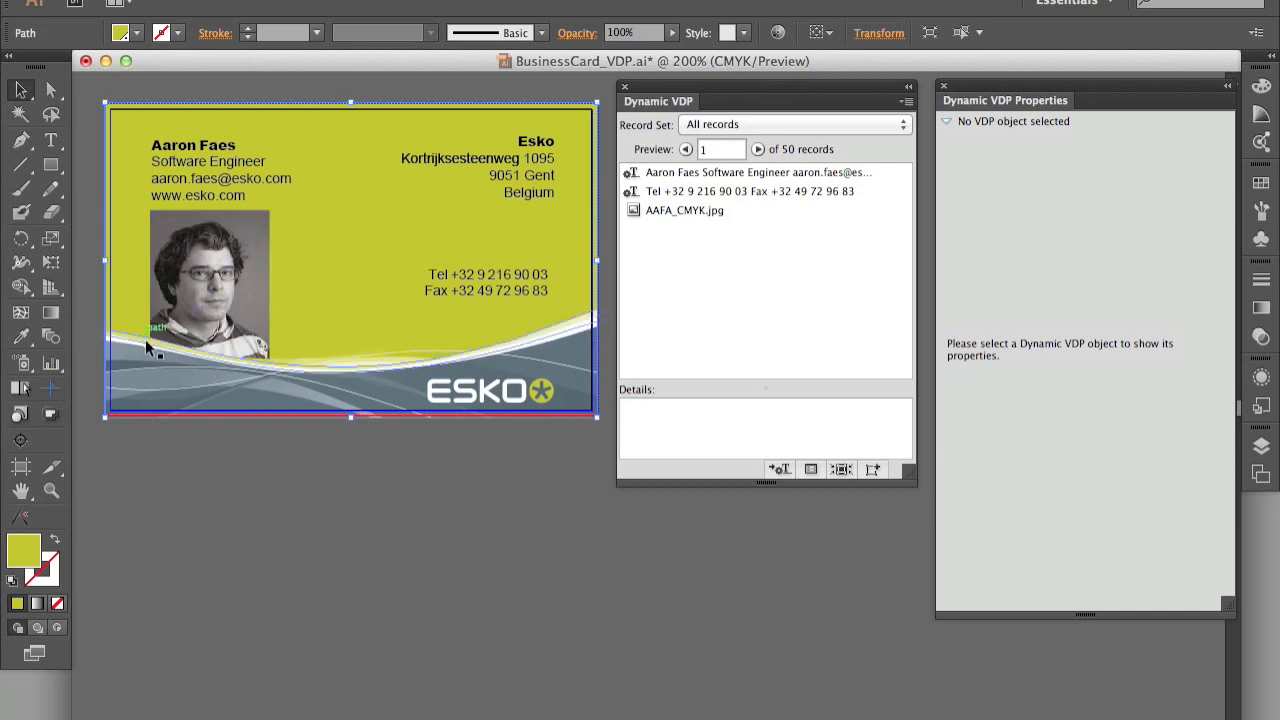
click(357, 687)
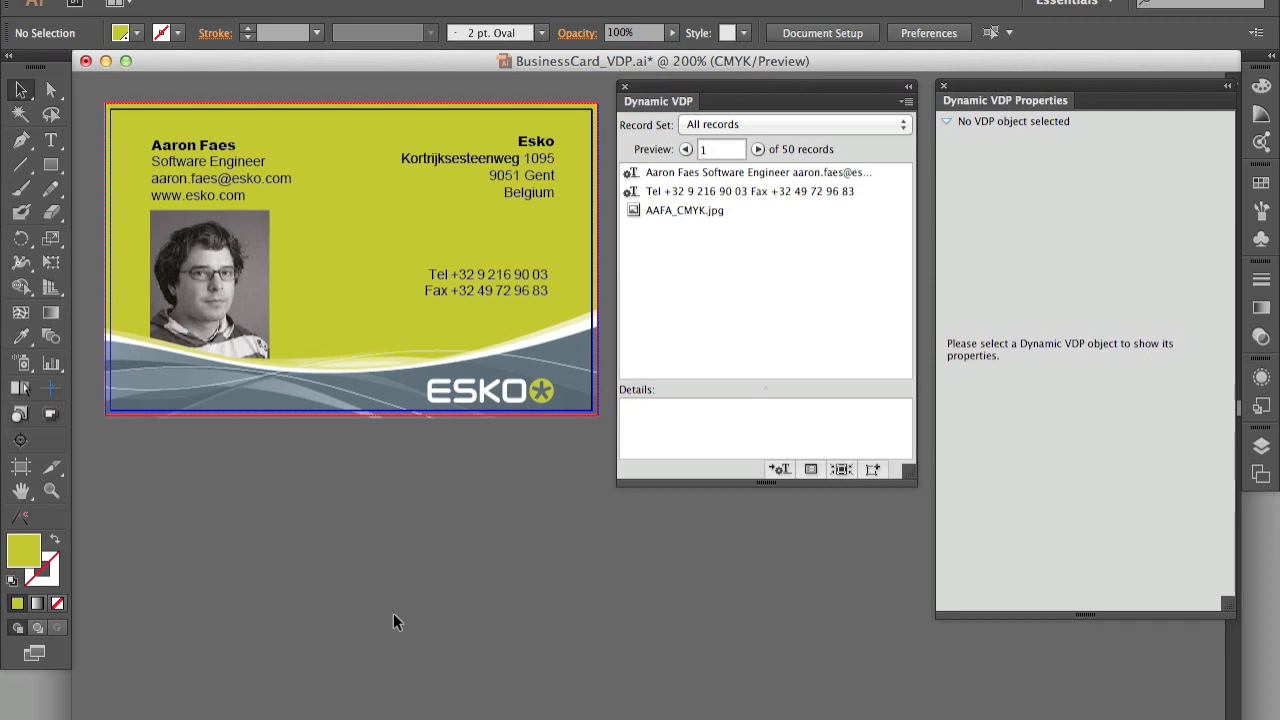
Step: Add a content rule to the Fax database field so its value can contain only digits and special symbols
click(904, 104)
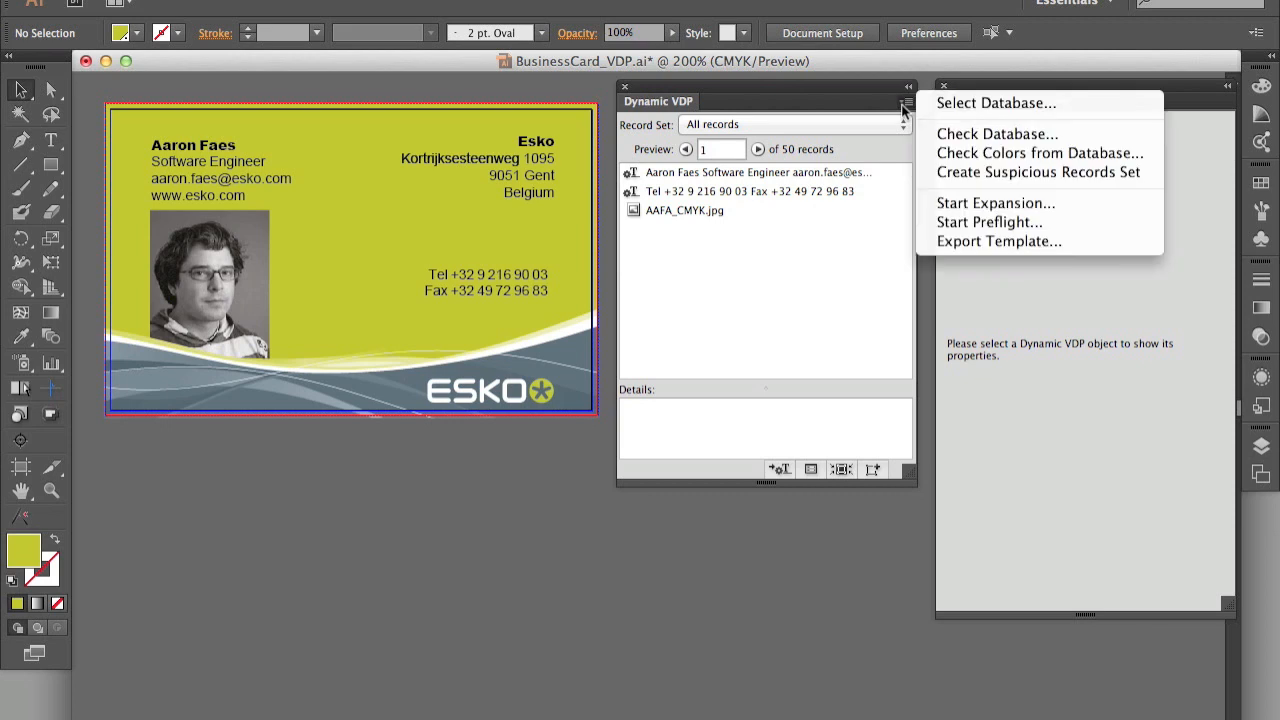
click(952, 104)
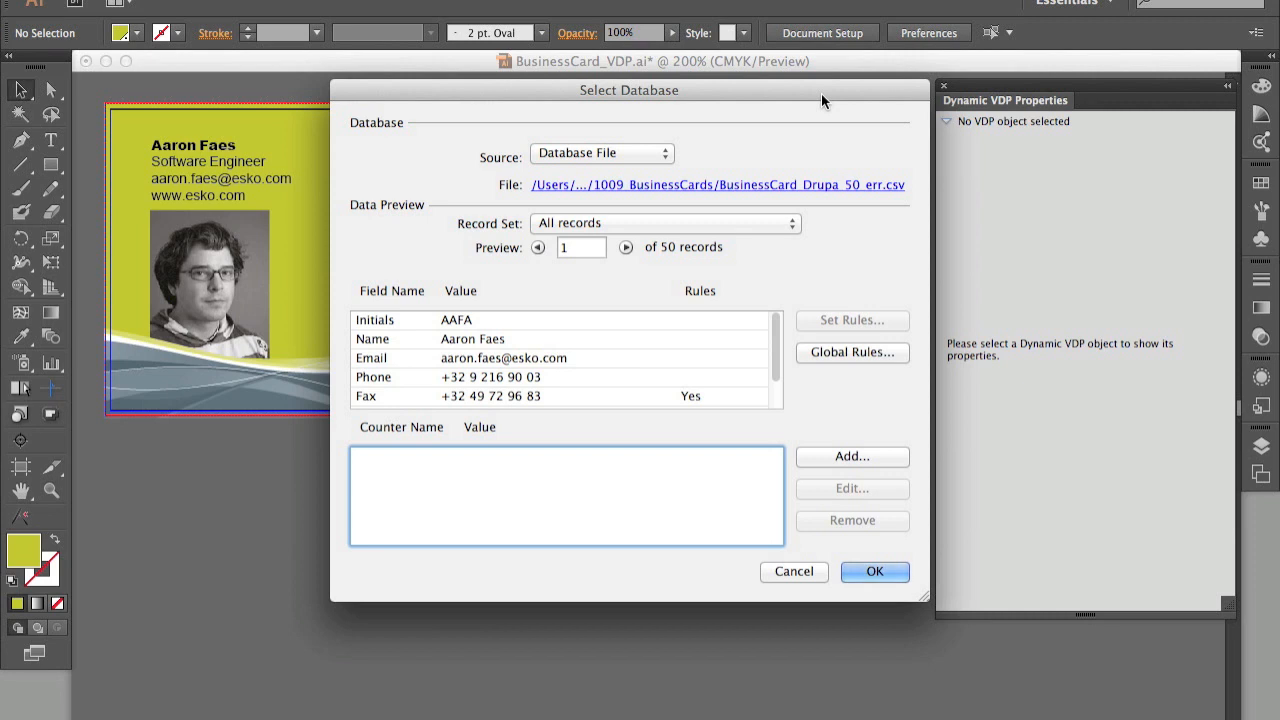
click(769, 361)
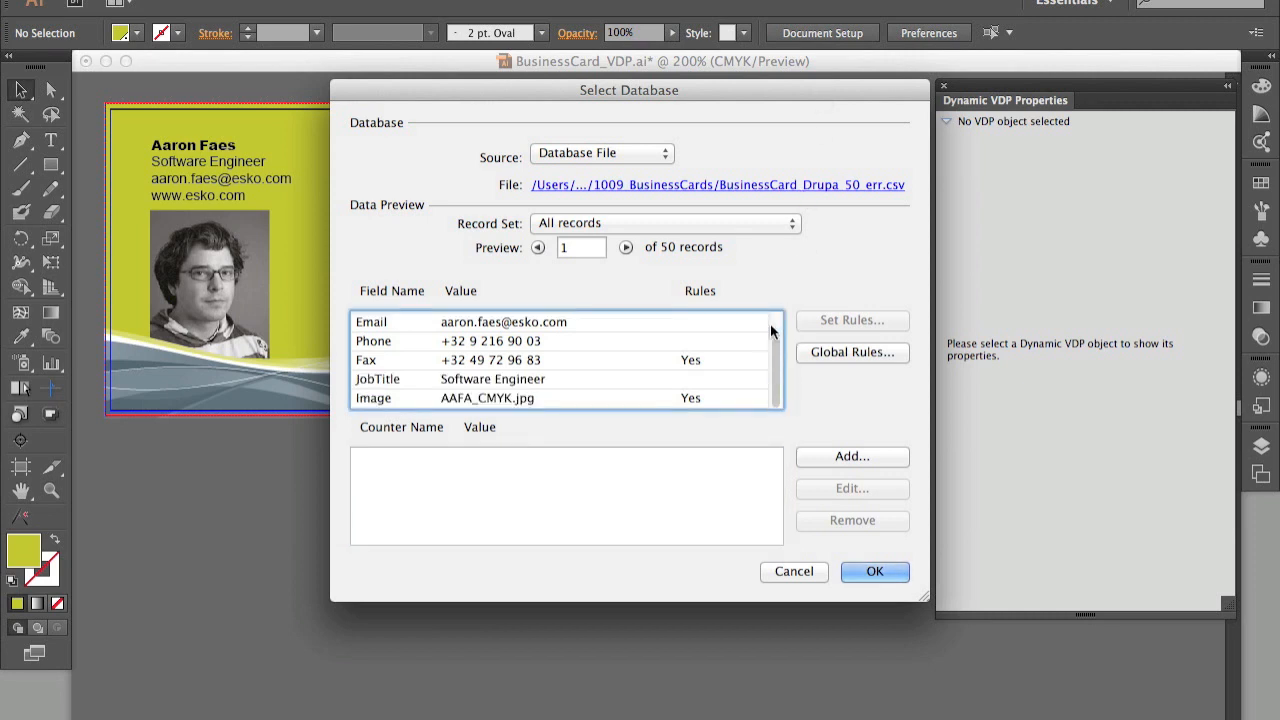
click(773, 330)
scroll(773, 330, down, 3)
click(532, 361)
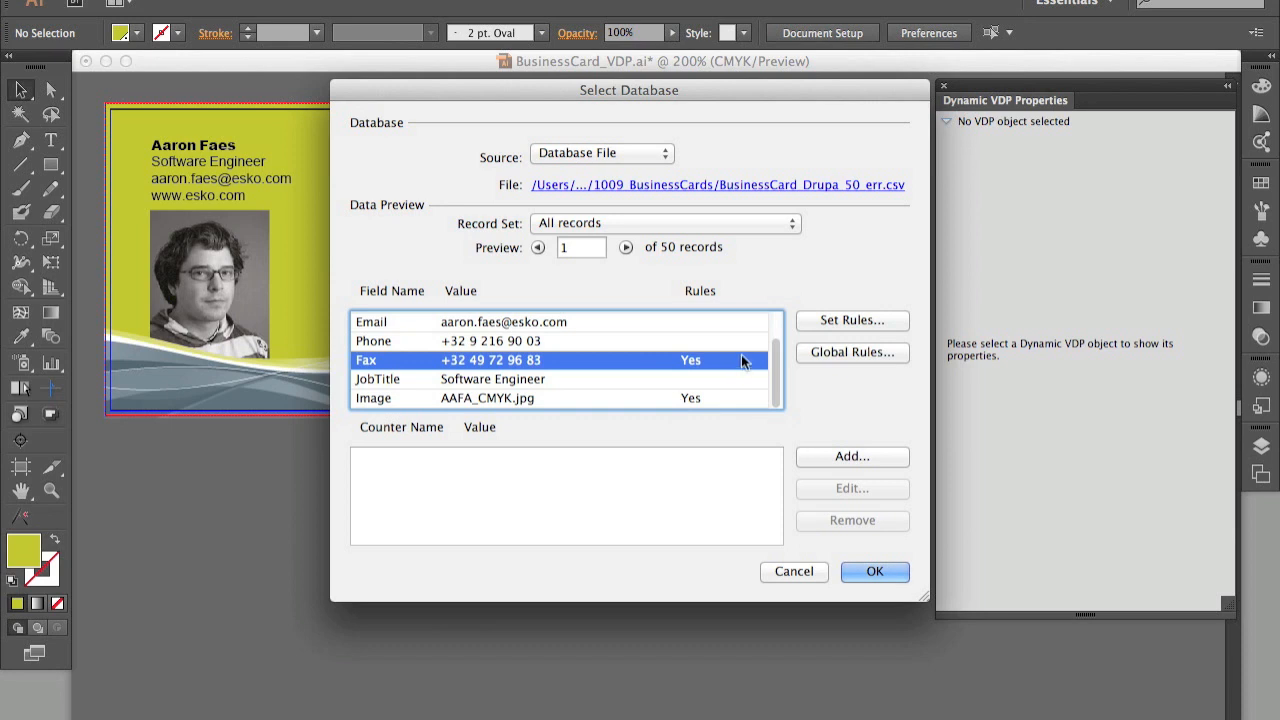
click(868, 322)
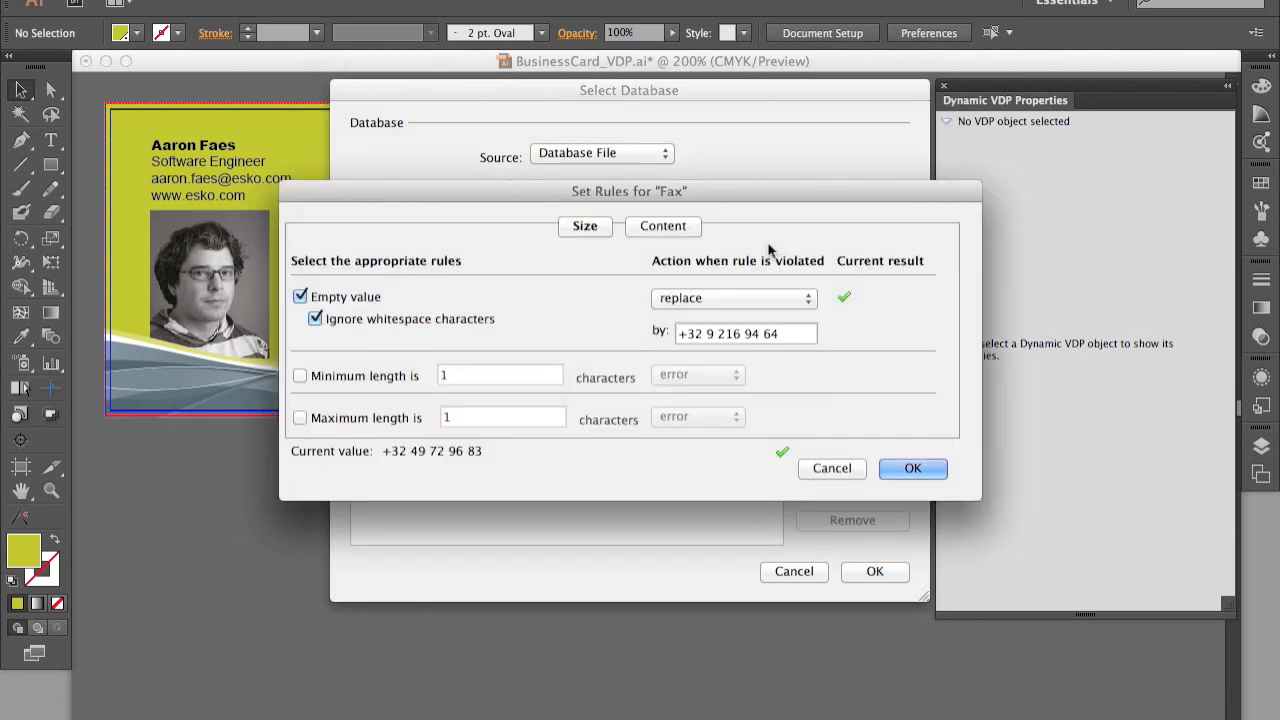
click(664, 226)
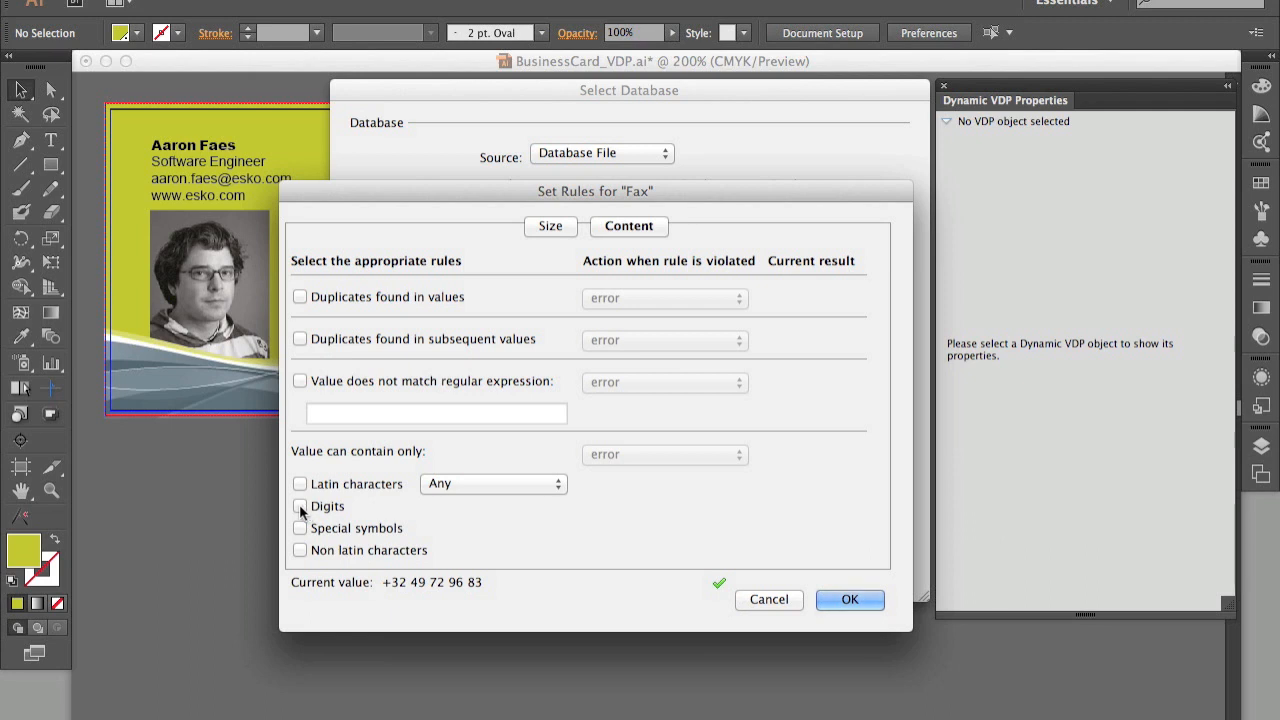
click(301, 507)
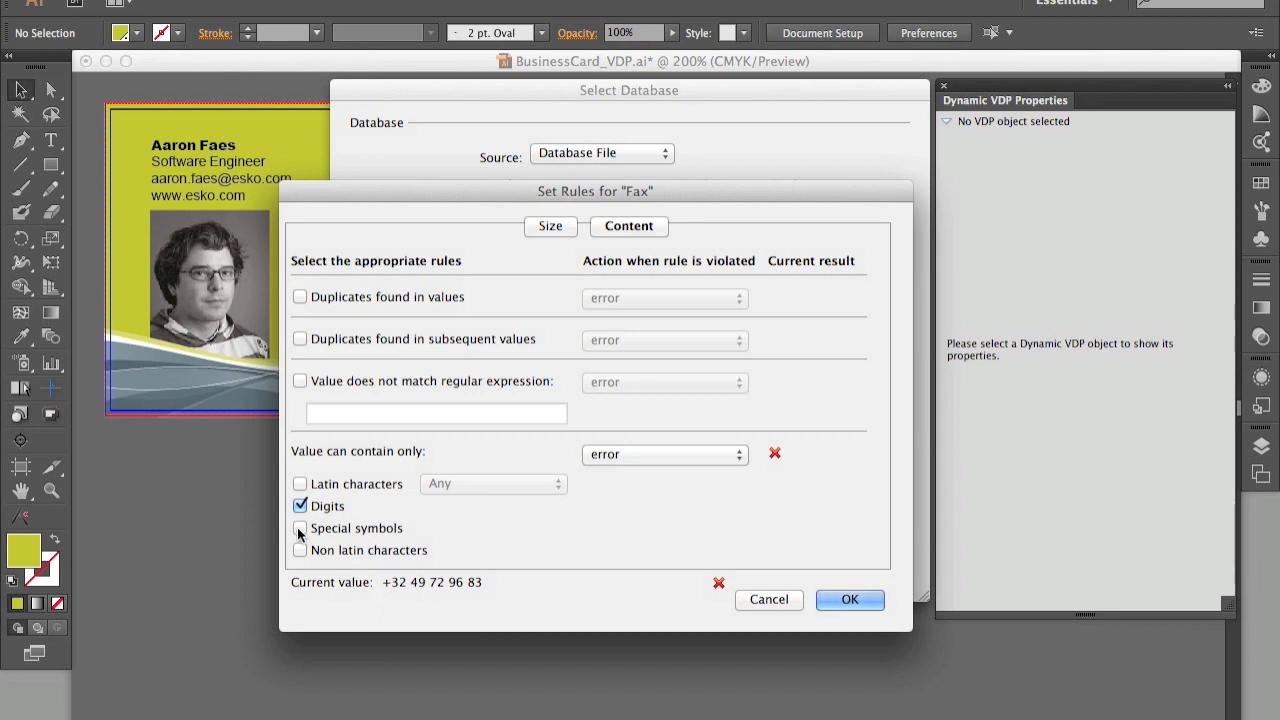
click(300, 529)
click(865, 602)
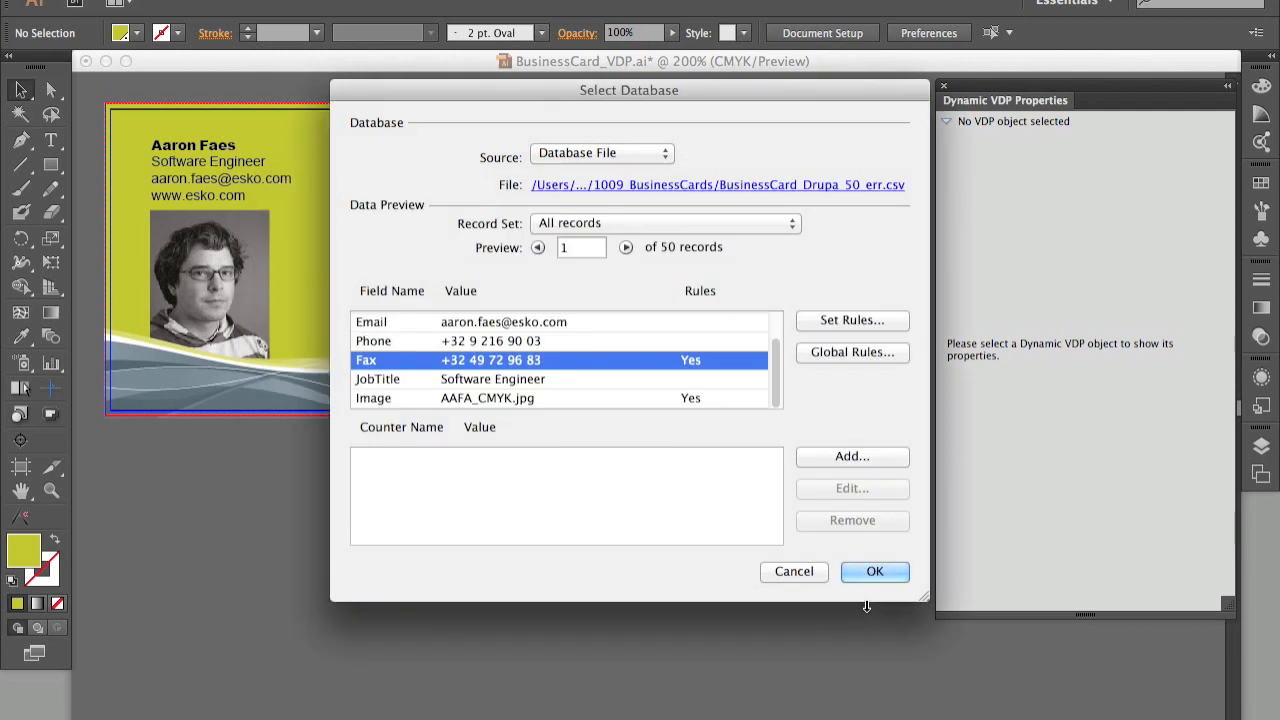
click(875, 572)
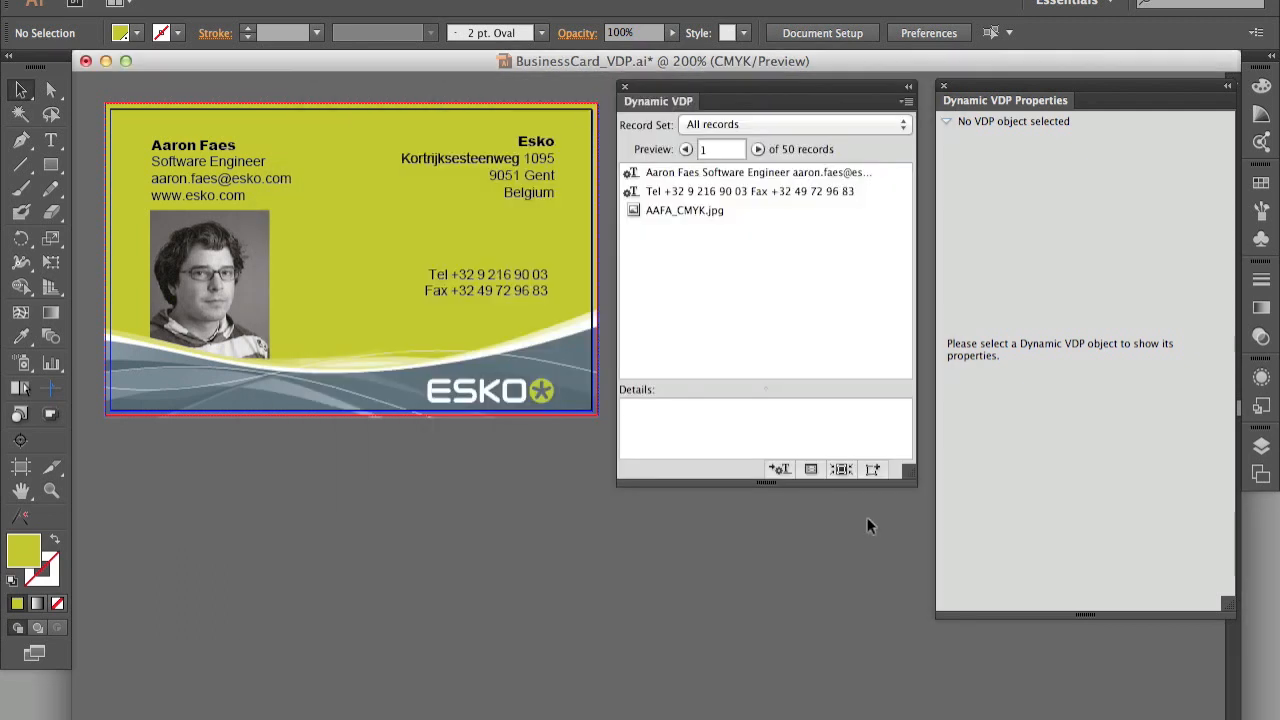
Step: Preview the card's records forward to record 4 and return to record 2
click(757, 150)
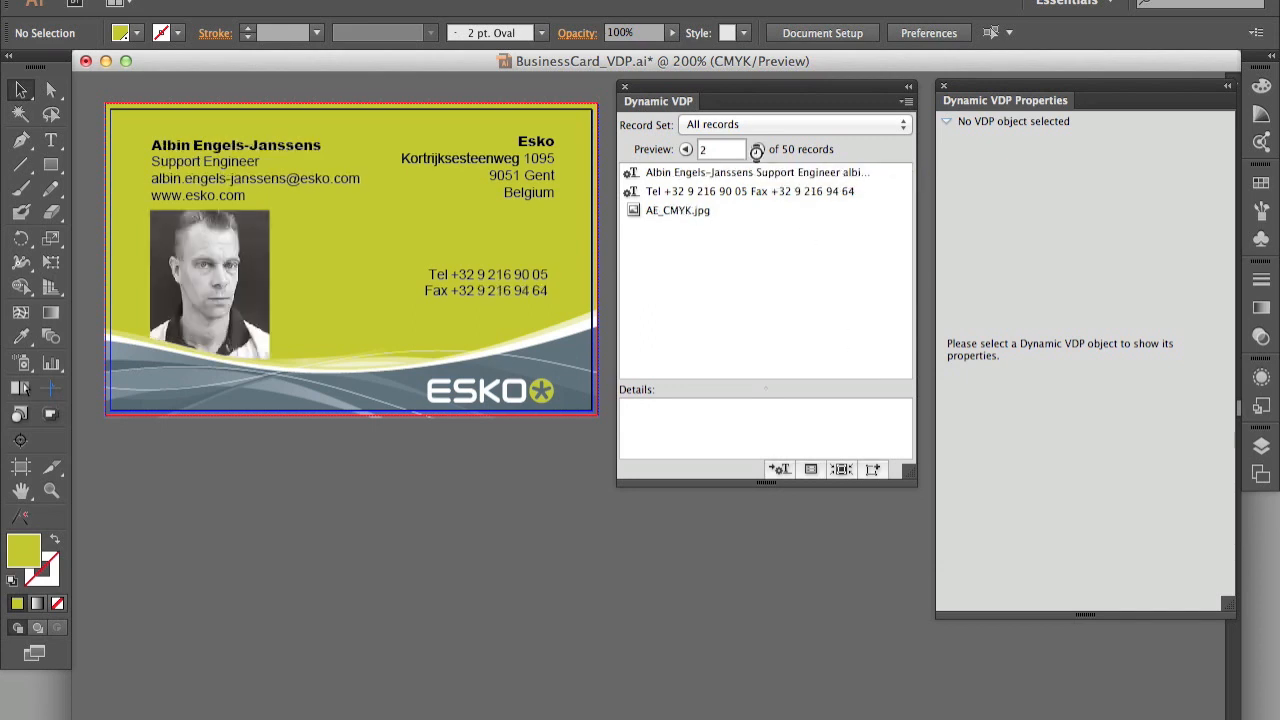
click(758, 150)
click(758, 149)
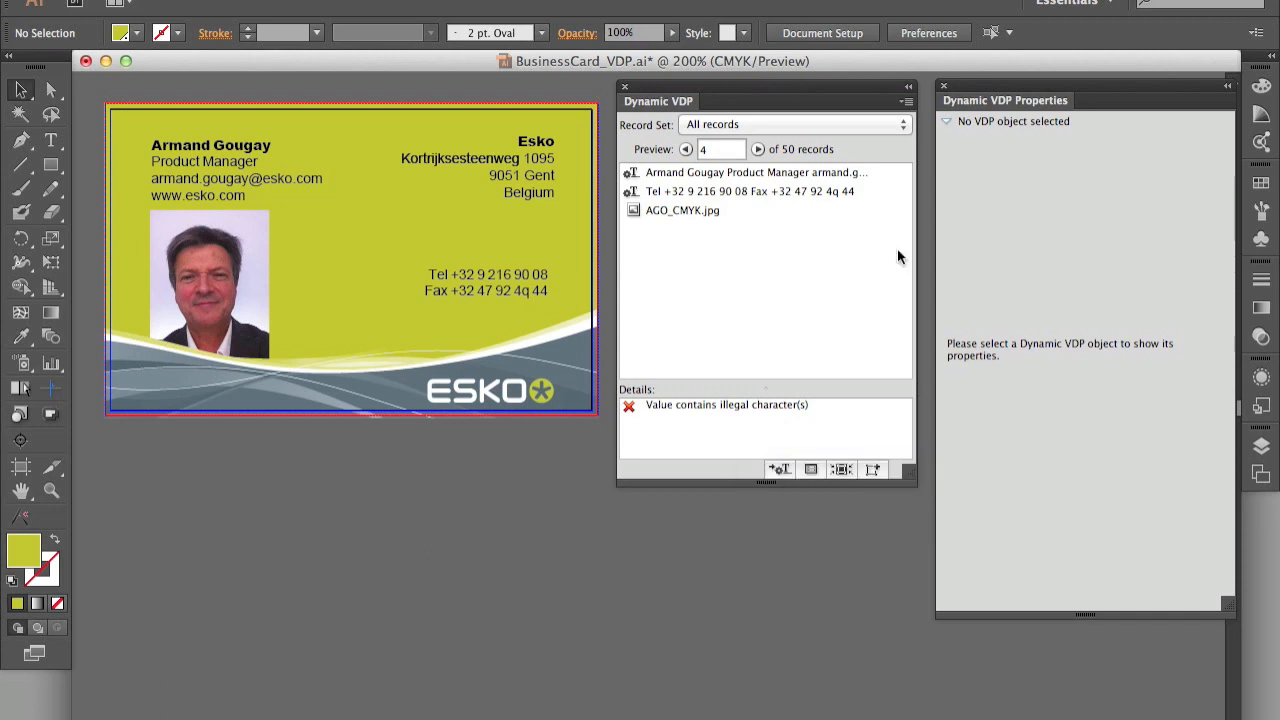
click(685, 149)
click(684, 149)
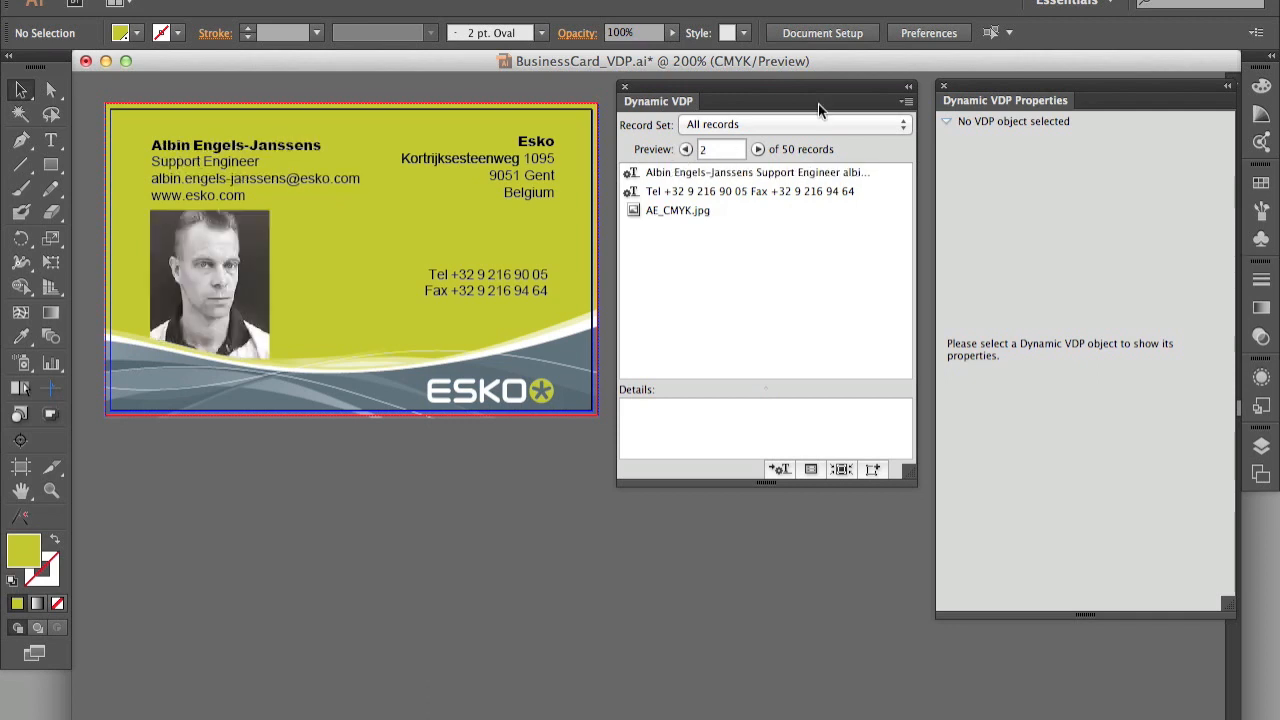
Step: Check the database for rule violations and bring up the resulting Dynamic VDP log
click(906, 104)
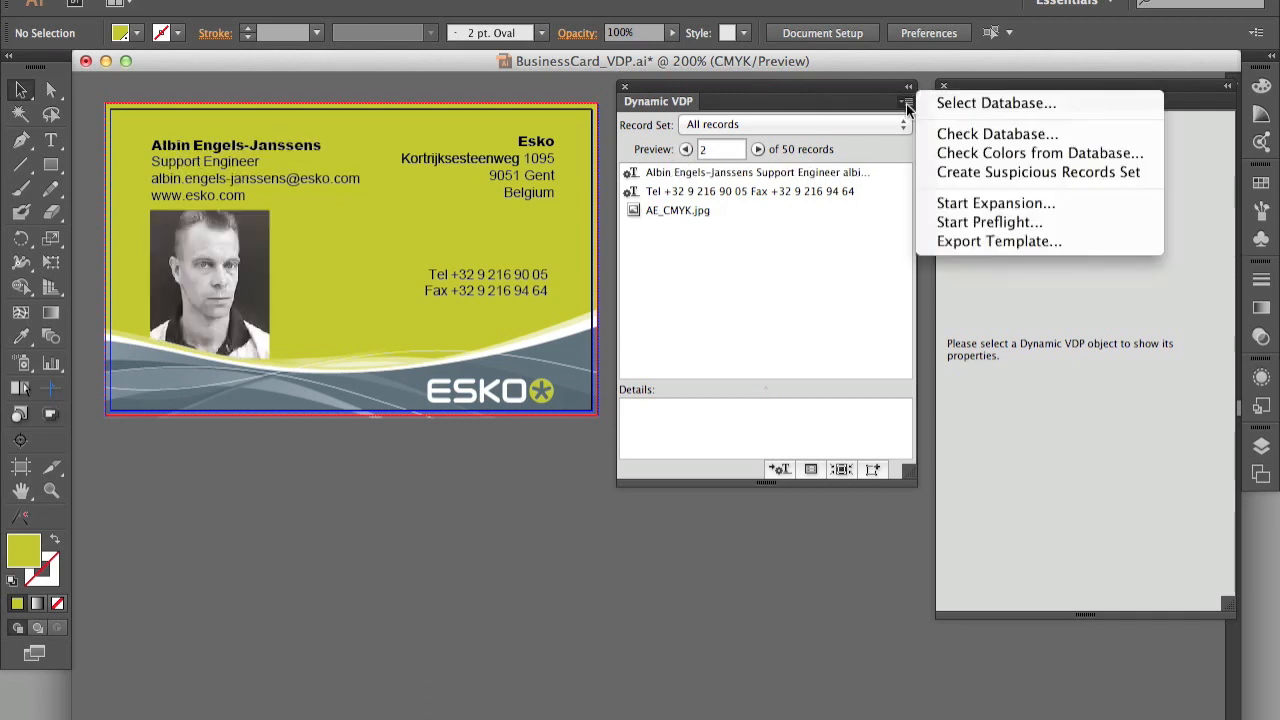
click(989, 140)
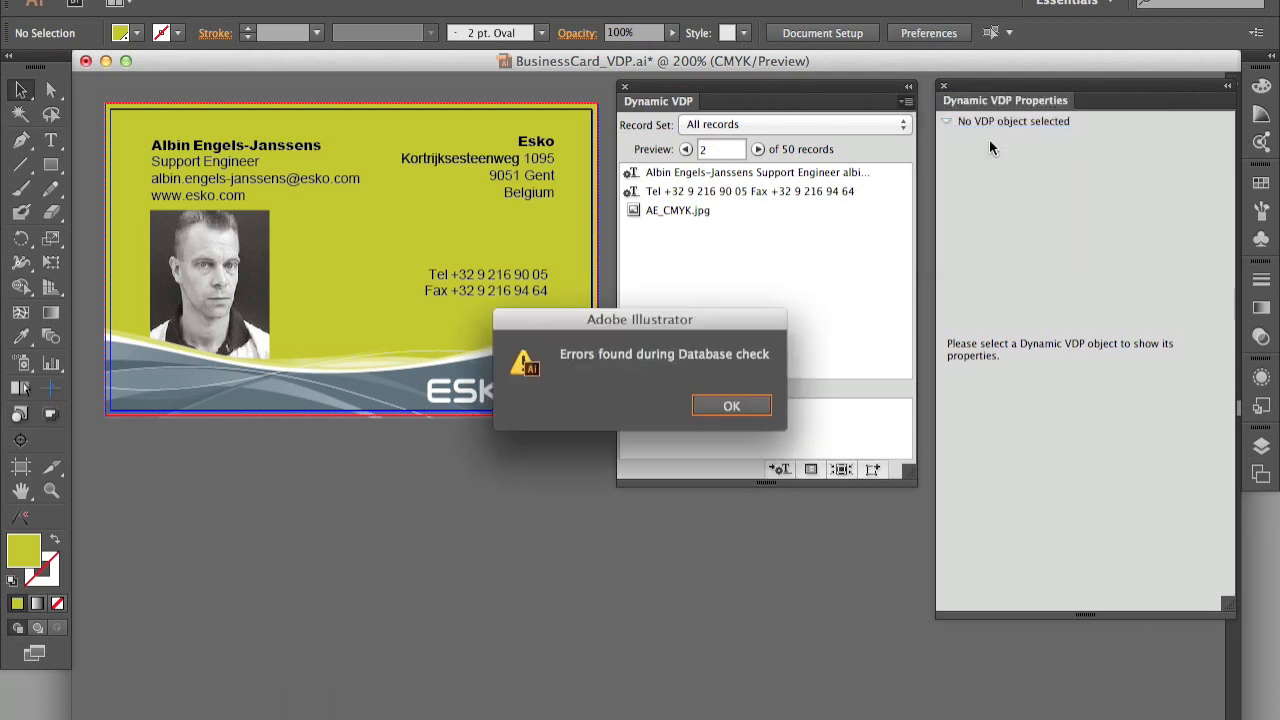
click(730, 407)
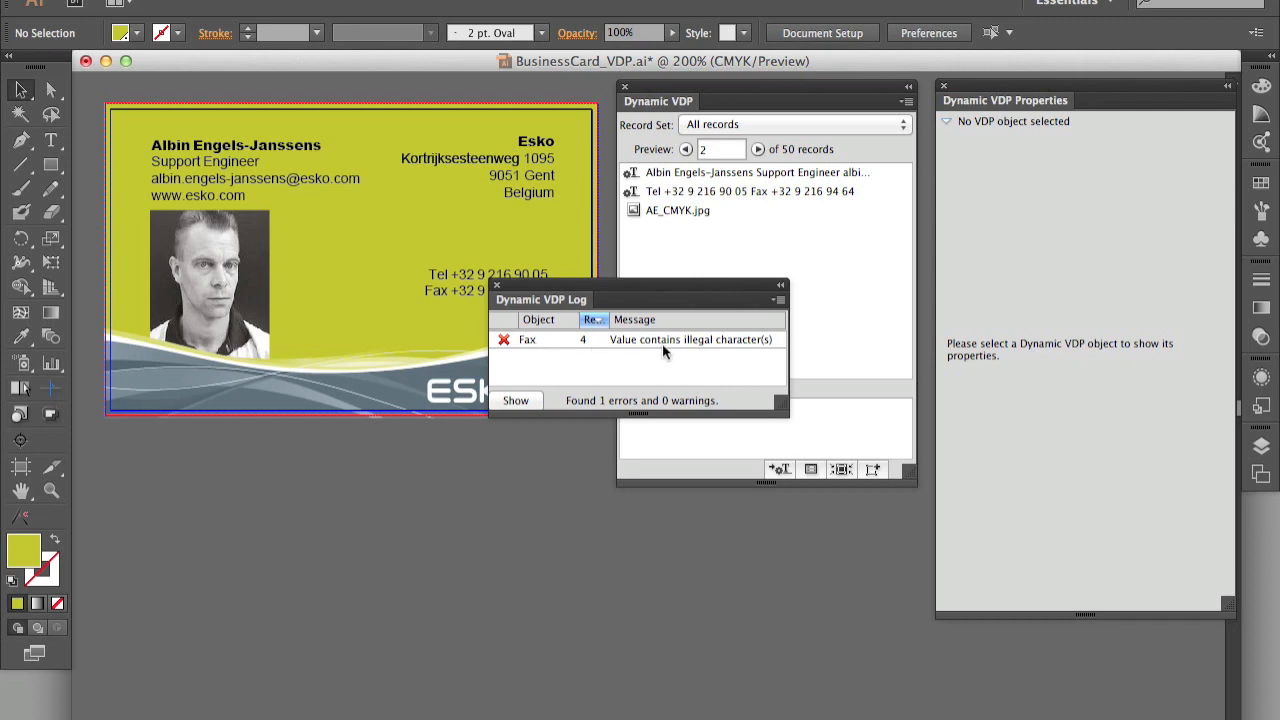
Step: Review the size rules set for the Image database field, including its replacement for empty values, and close the database settings
click(907, 102)
click(943, 103)
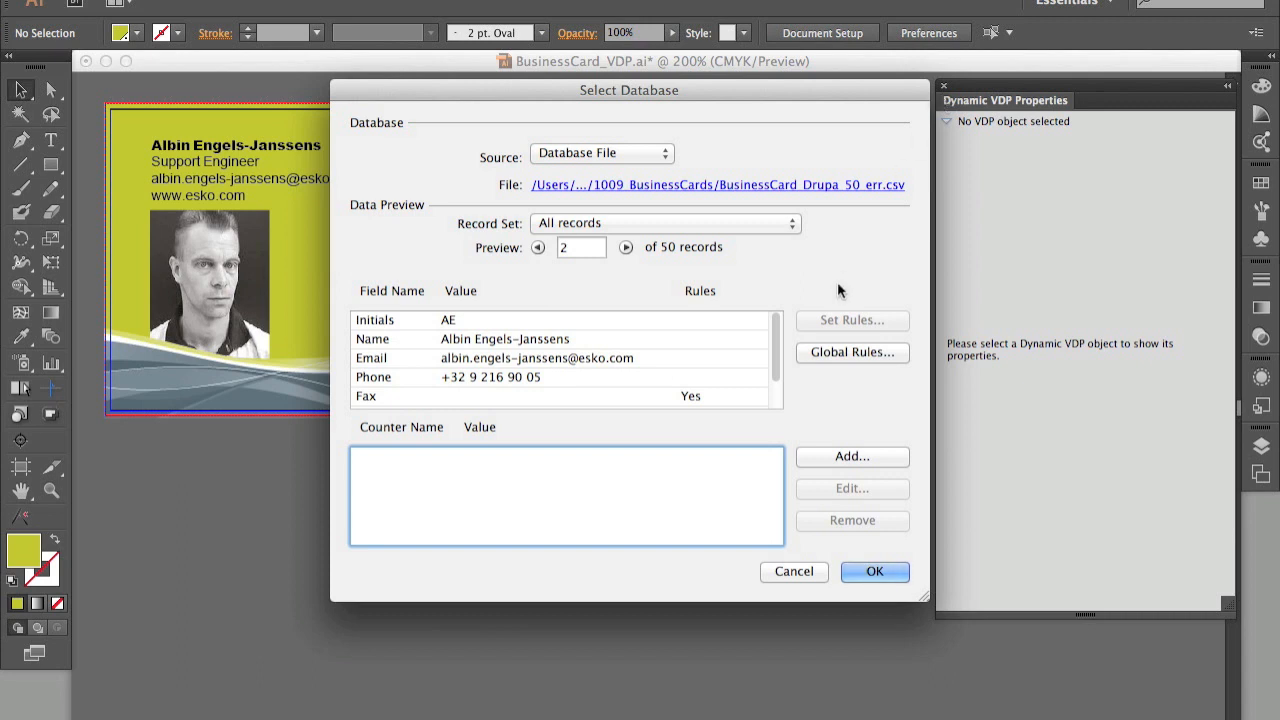
drag(775, 345, 777, 396)
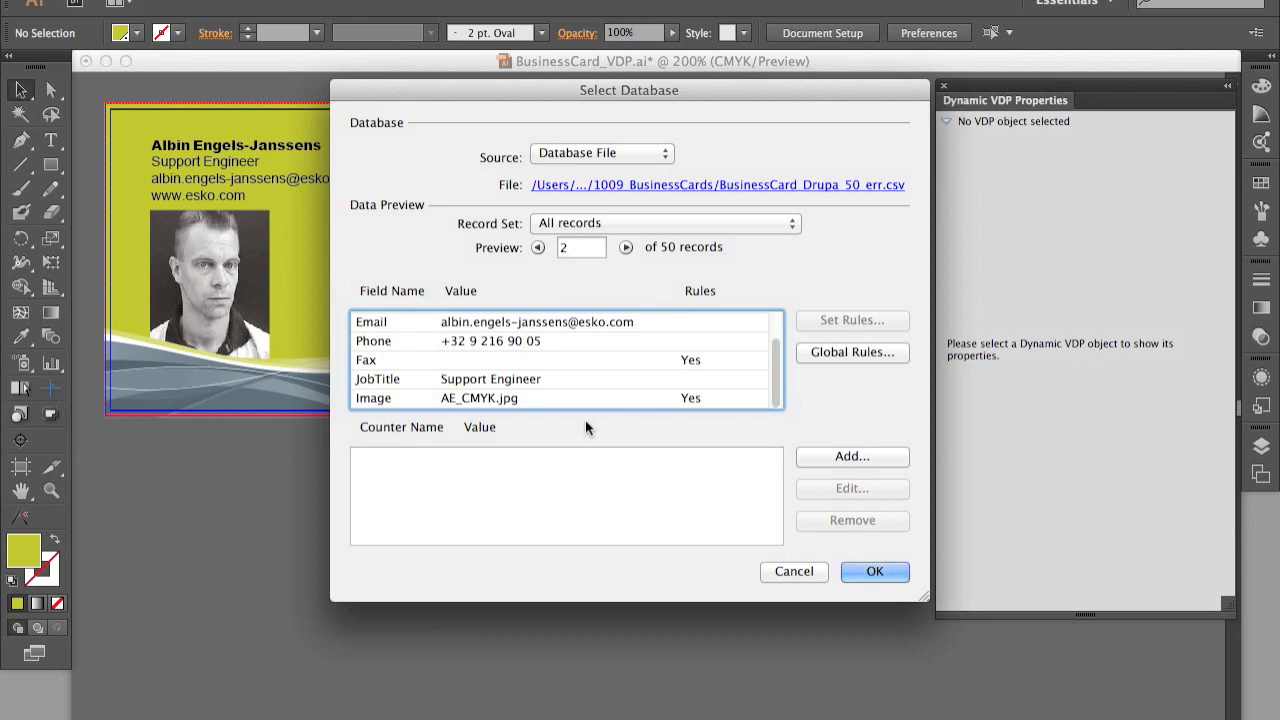
click(697, 400)
click(829, 331)
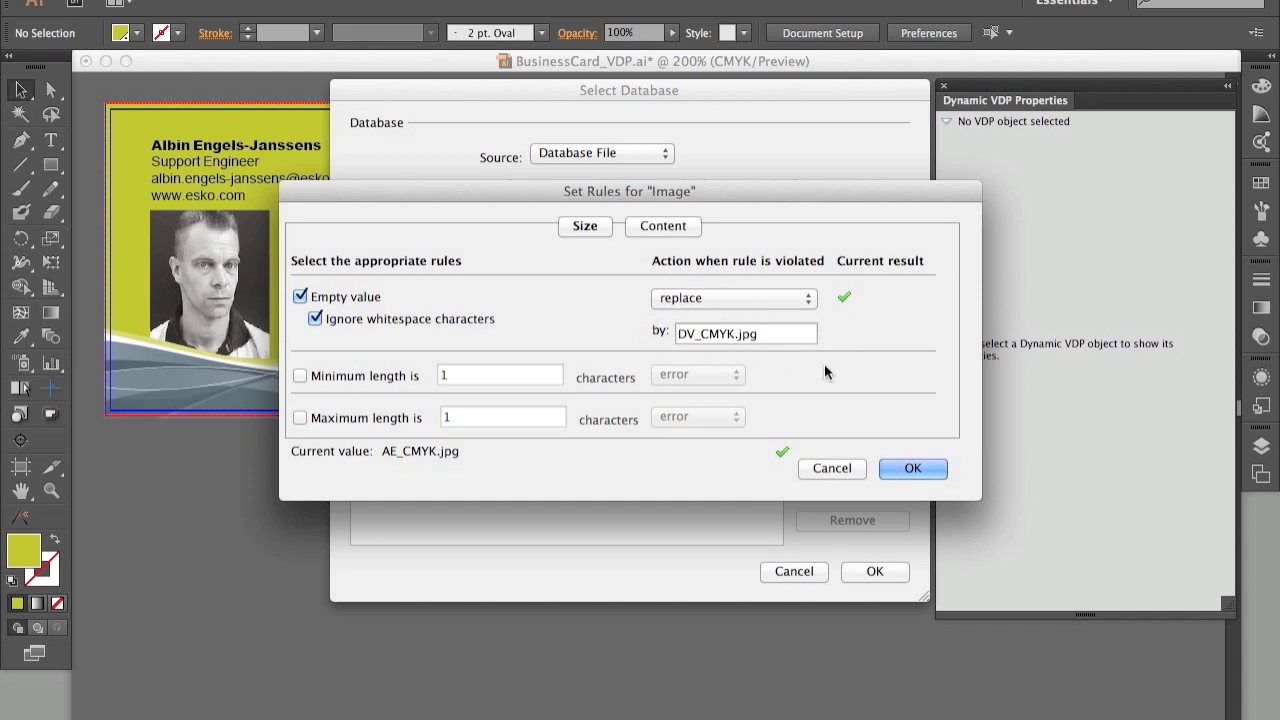
click(896, 468)
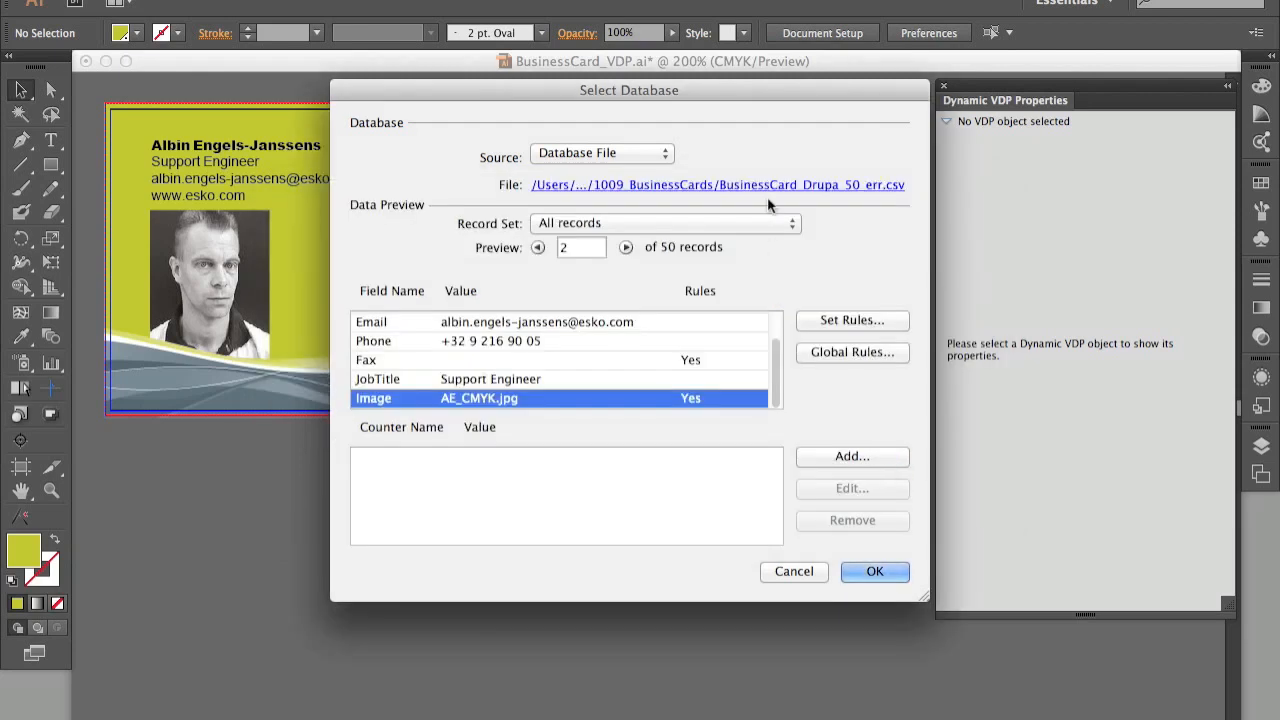
click(875, 571)
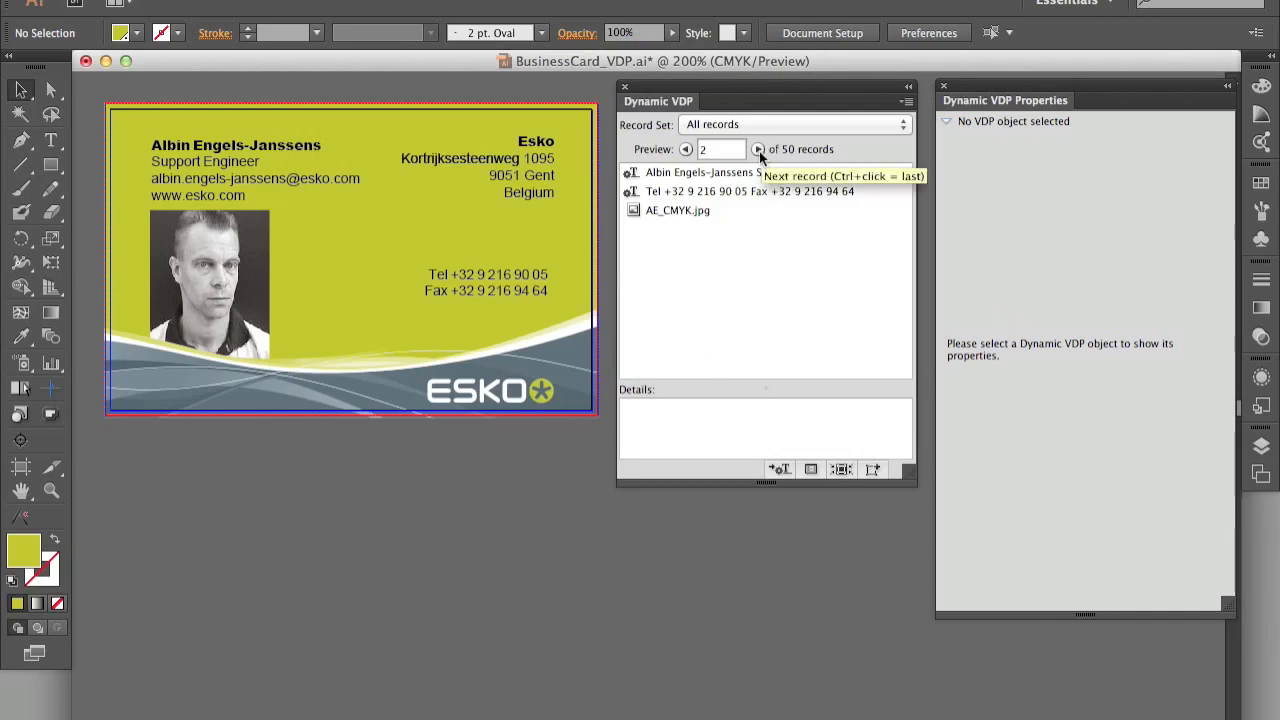
Step: Advance the card preview from record 2 to record 8 to examine the image used there
click(759, 151)
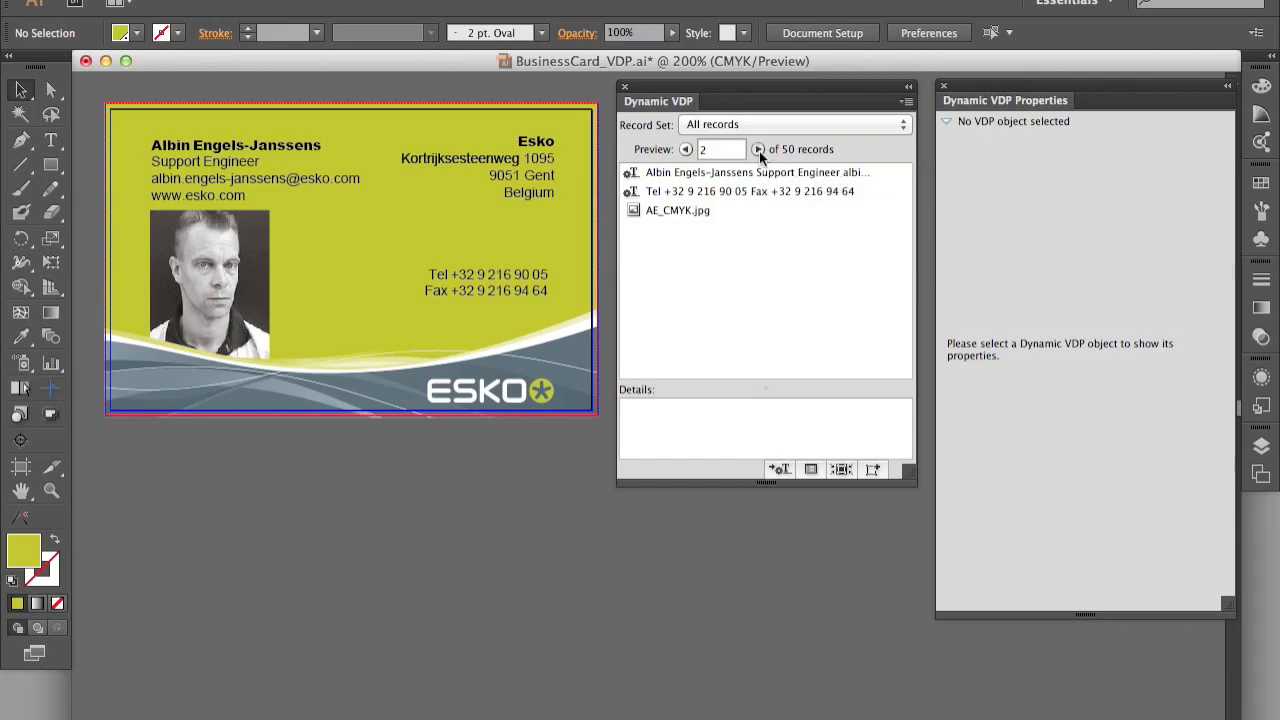
click(759, 151)
click(759, 151)
click(759, 151)
click(759, 151)
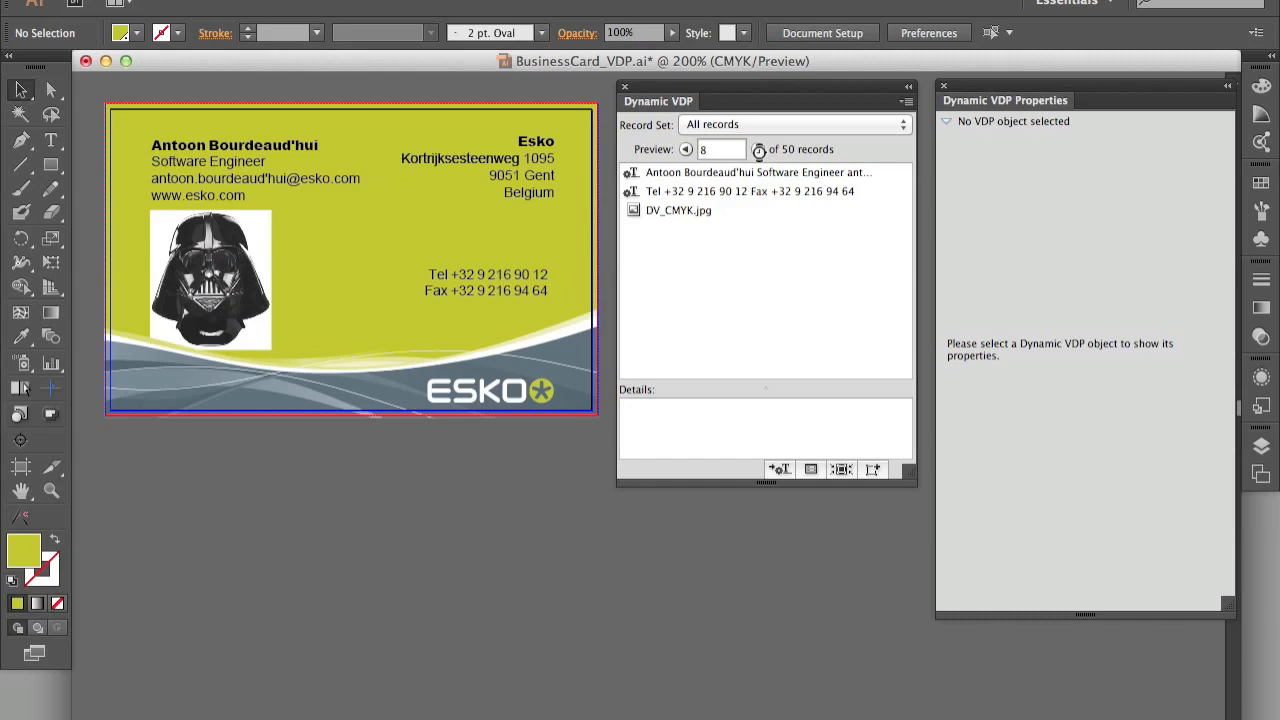
Step: Examine the Image field's empty-value rule for record 8 and its available violation actions, keeping replace by DV_CMYK.jpg
click(907, 102)
click(943, 104)
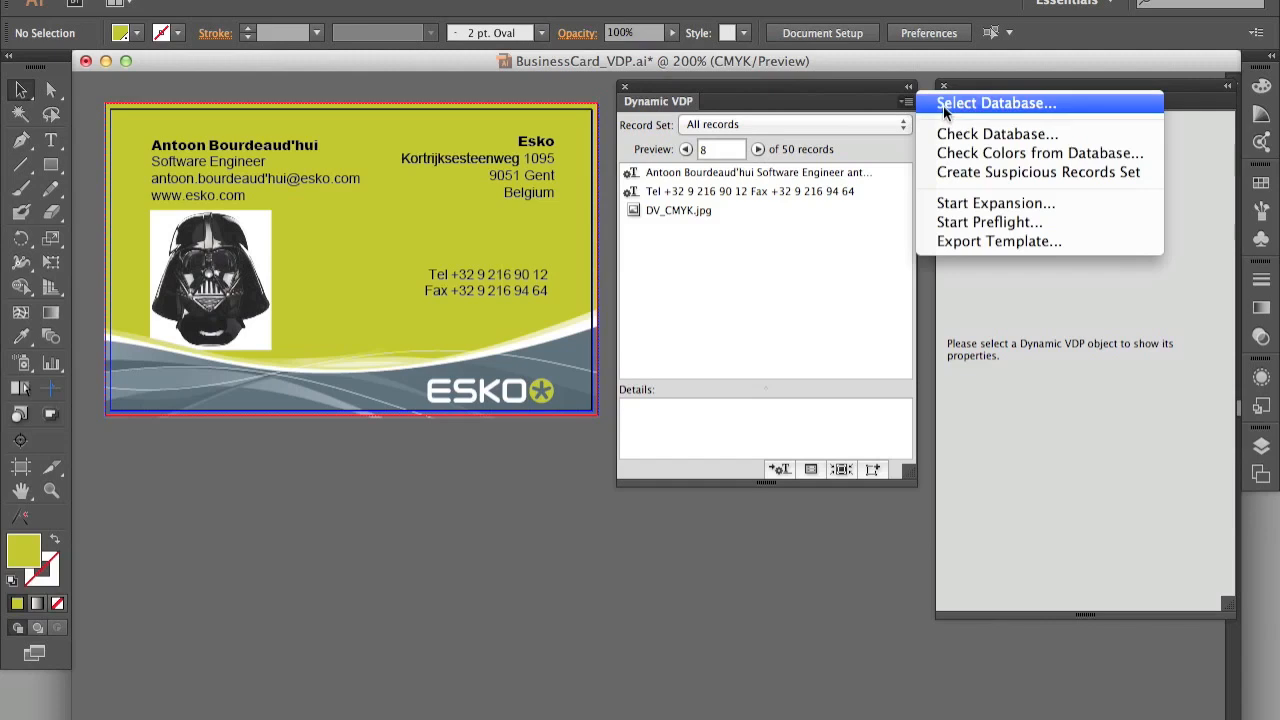
drag(727, 90, 973, 124)
drag(1018, 391, 1025, 432)
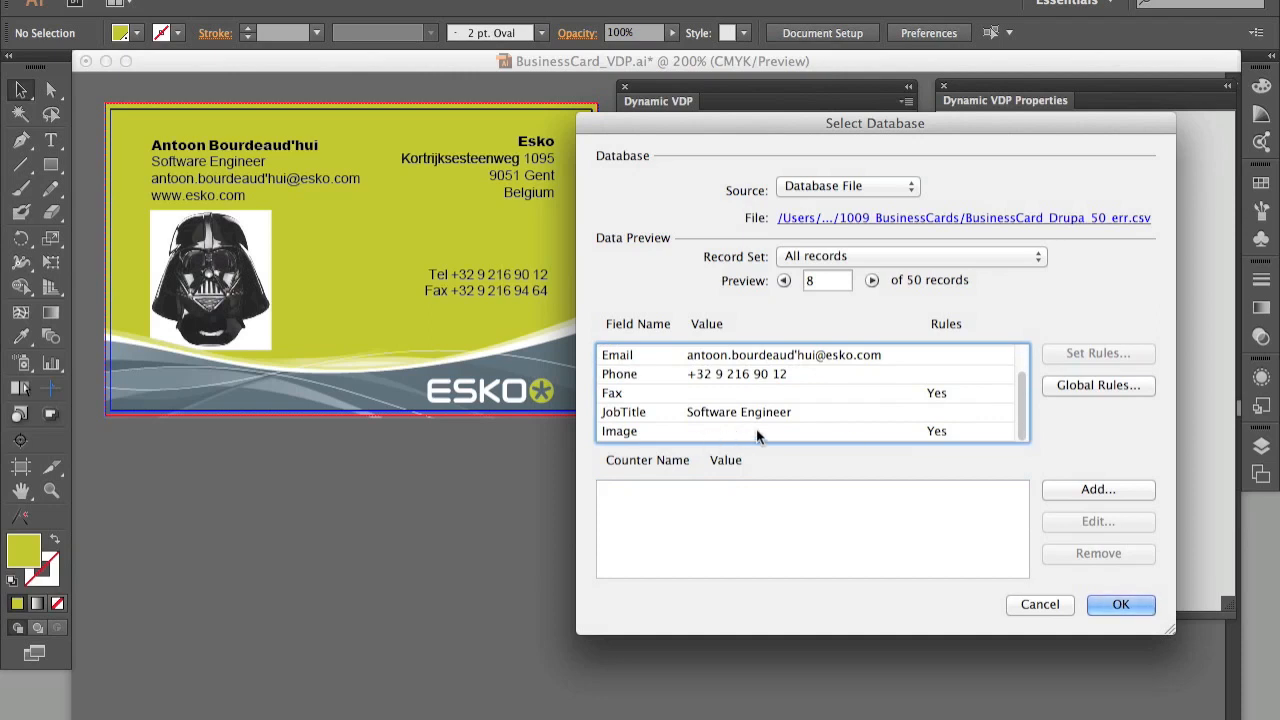
click(942, 433)
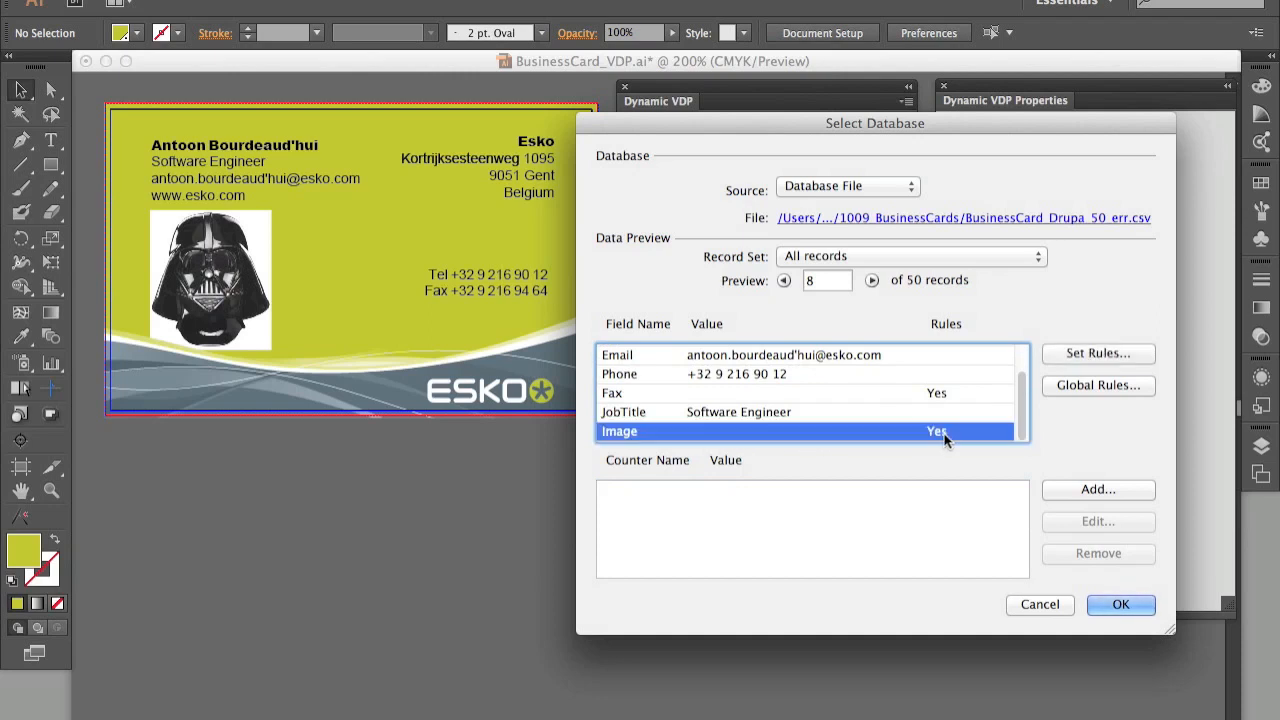
click(1086, 357)
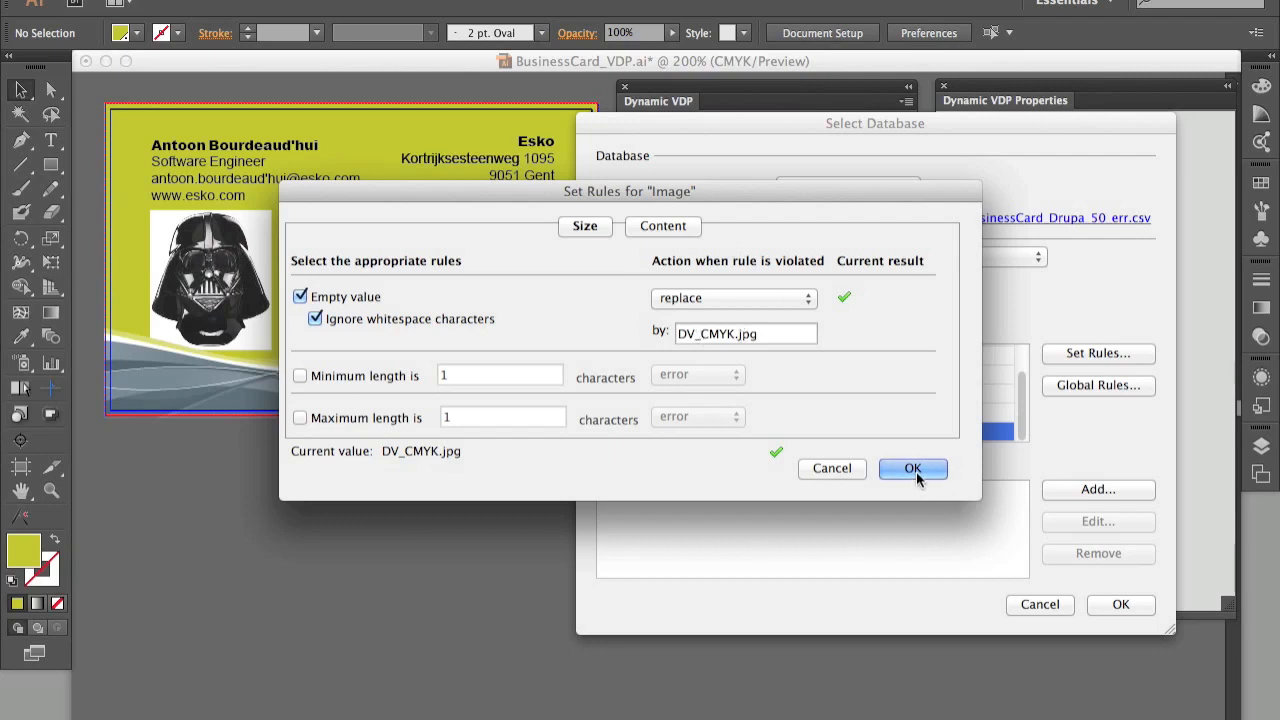
click(747, 298)
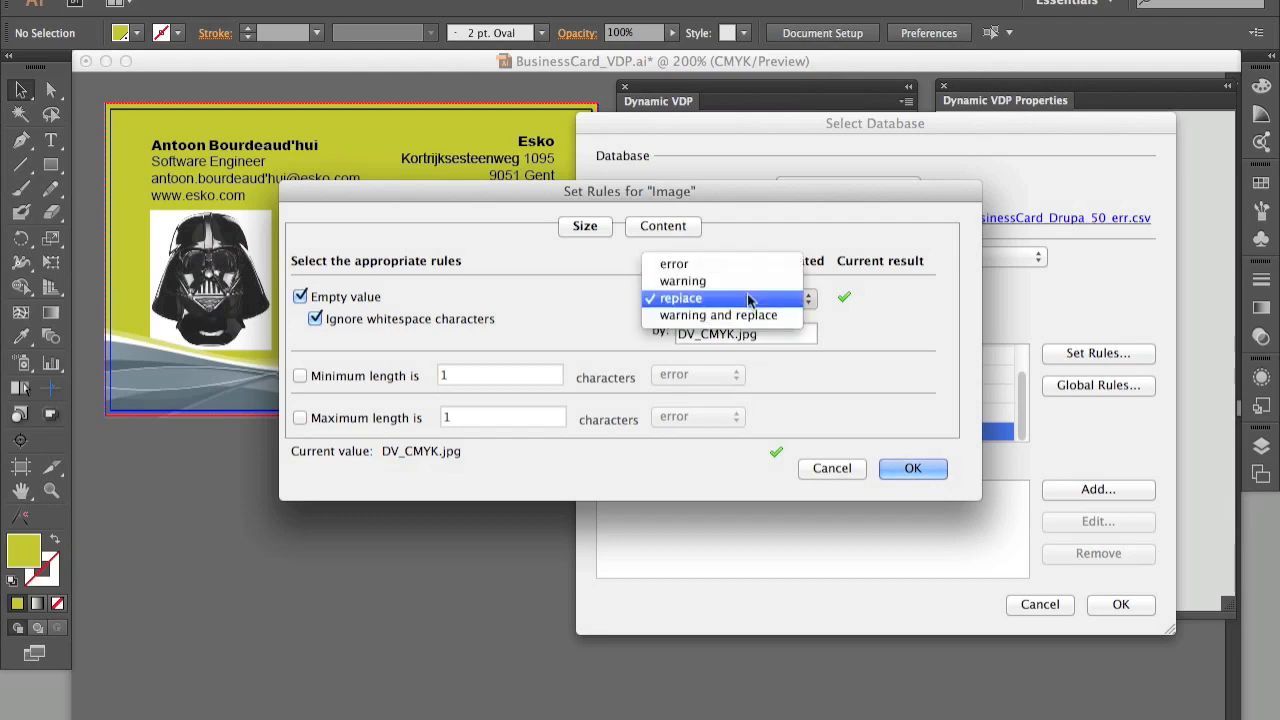
click(748, 297)
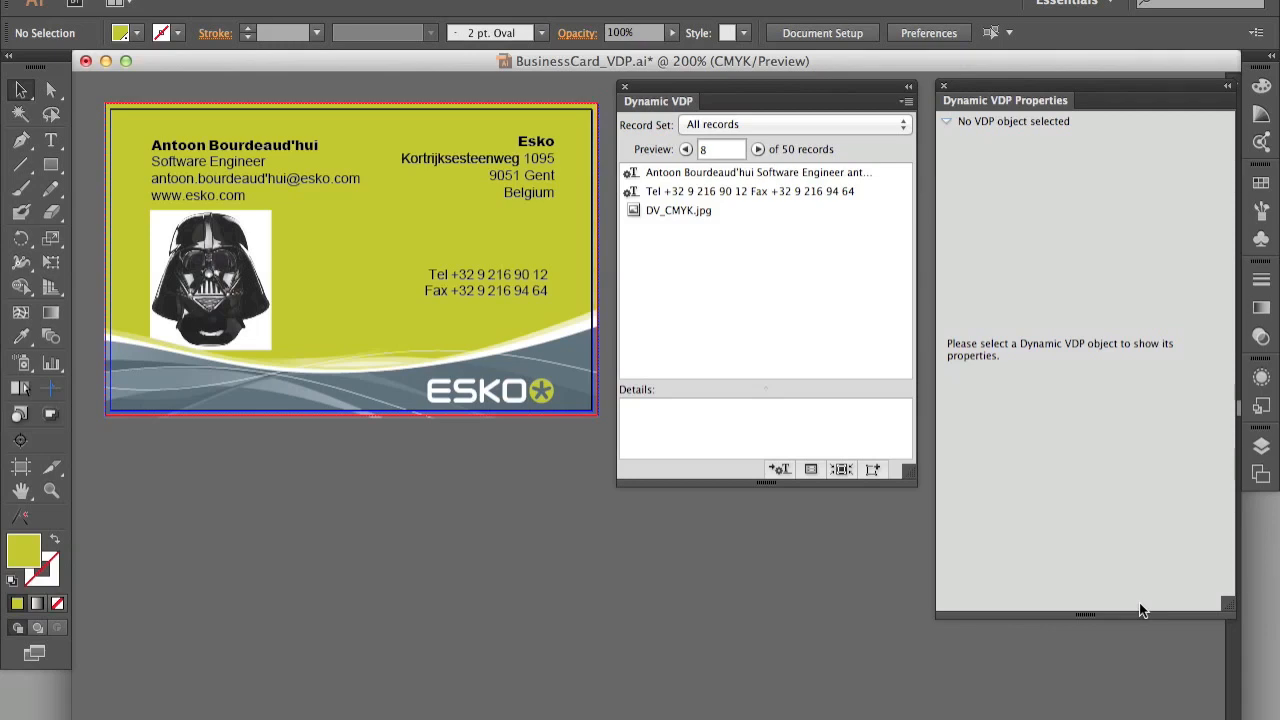
Step: Export the business card design as a Dynamic VDP template
click(905, 104)
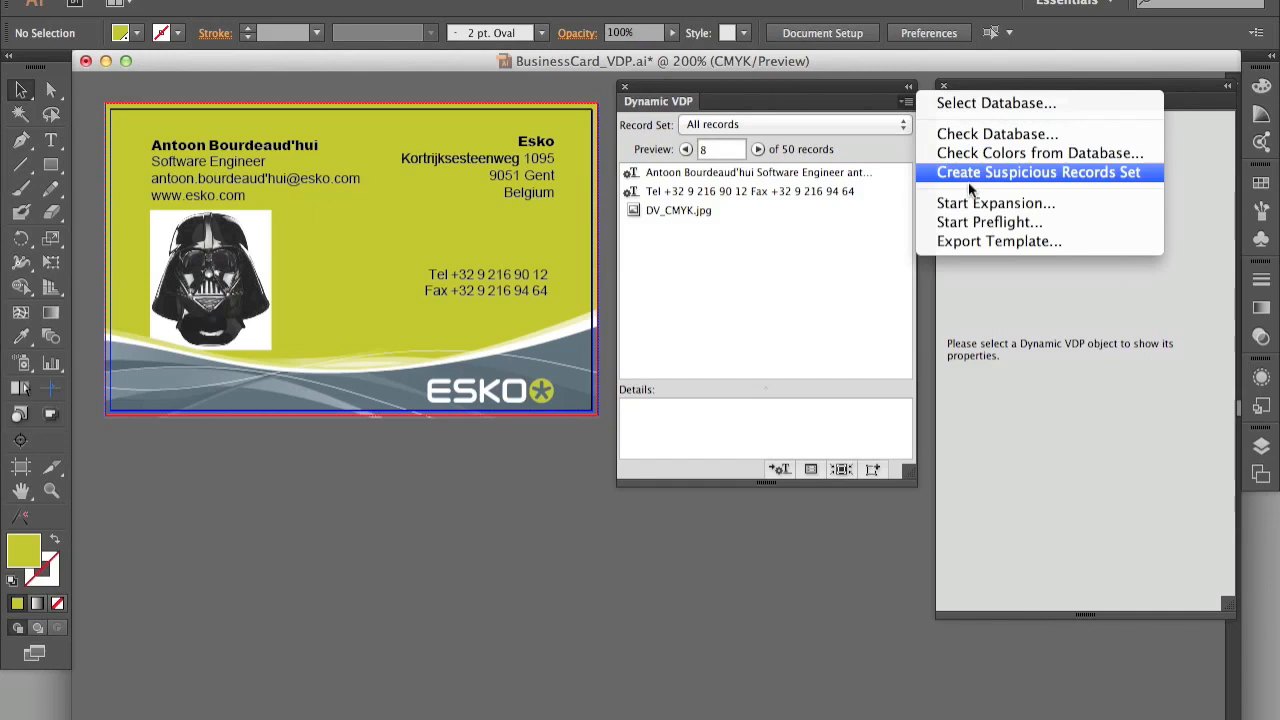
click(984, 243)
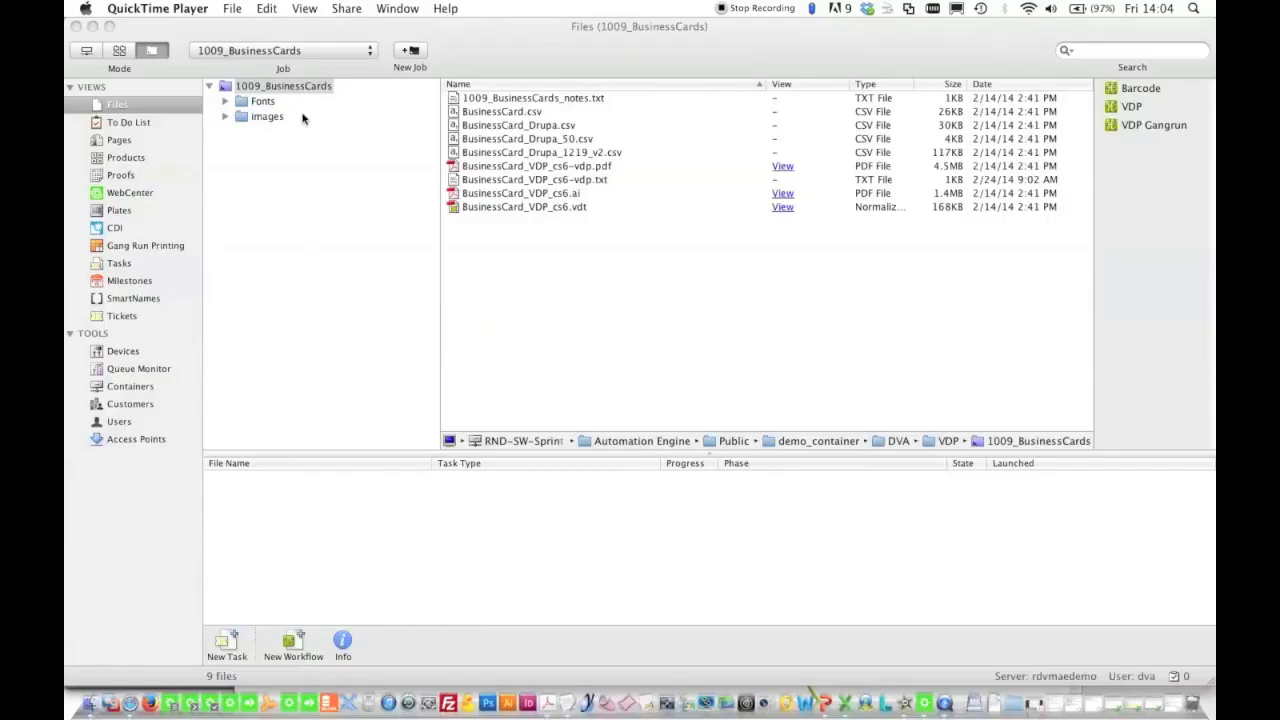
Step: Open BusinessCard_Drupa_50.csv from the job files in Excel, review its records and close it
click(472, 140)
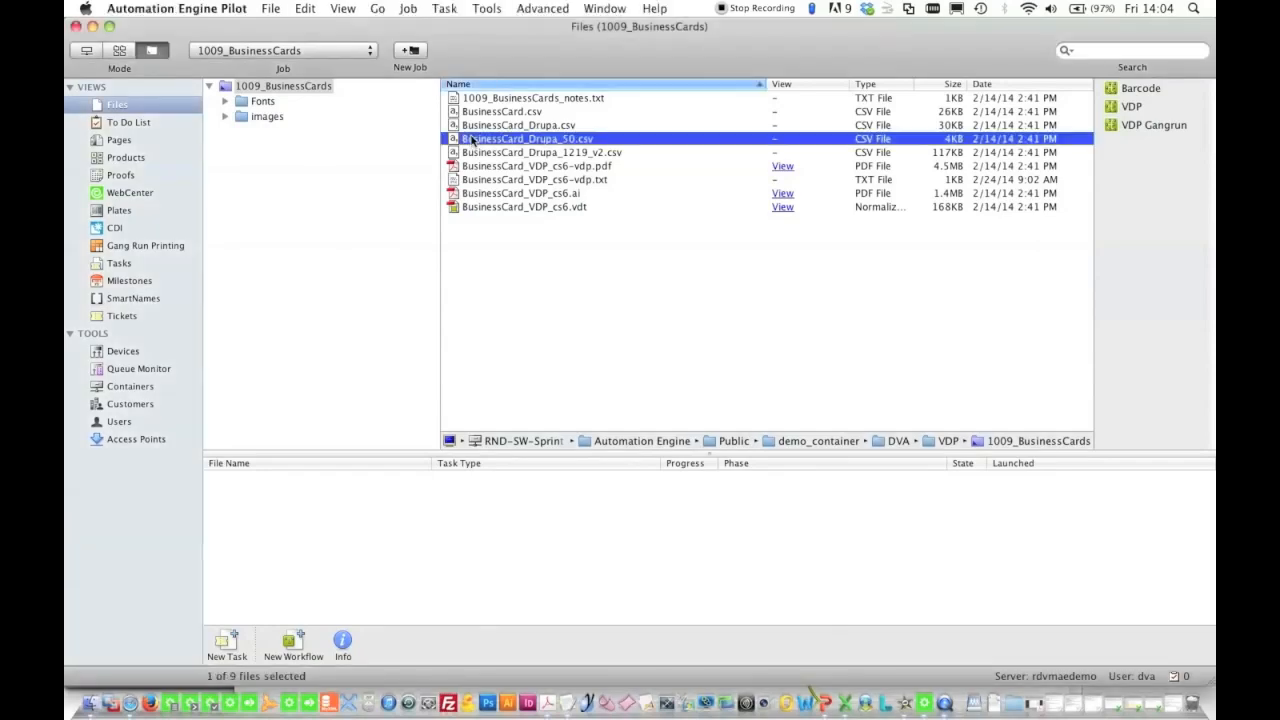
double_click(472, 140)
scroll(338, 228, down, 3)
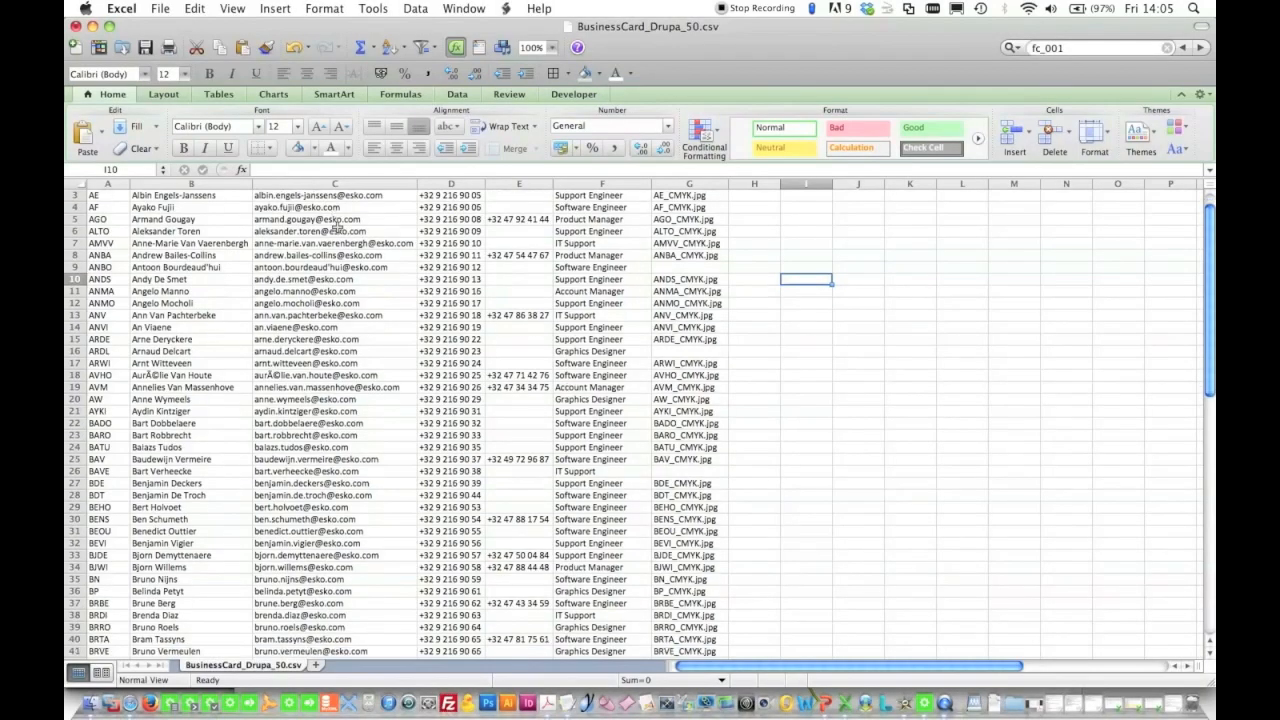
scroll(338, 228, down, 4)
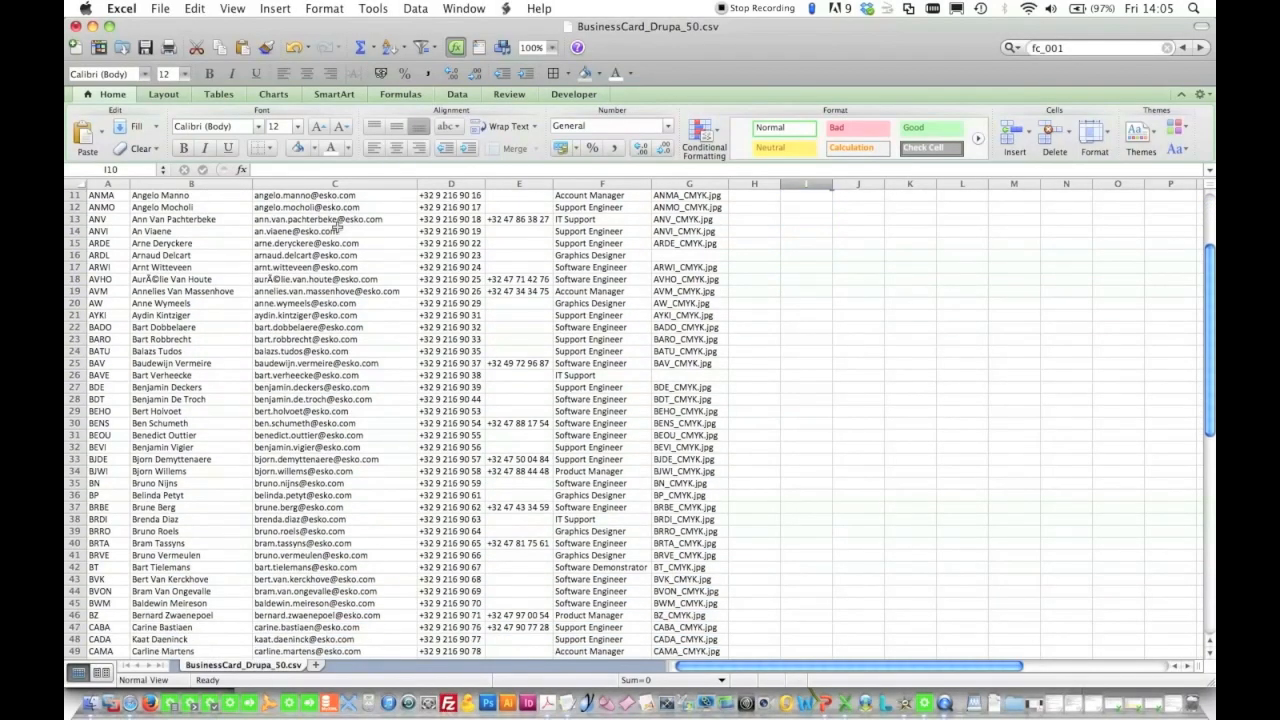
click(76, 26)
Step: Launch the VDP Gangrun workflow on BusinessCard_Drupa_50.csv
click(503, 143)
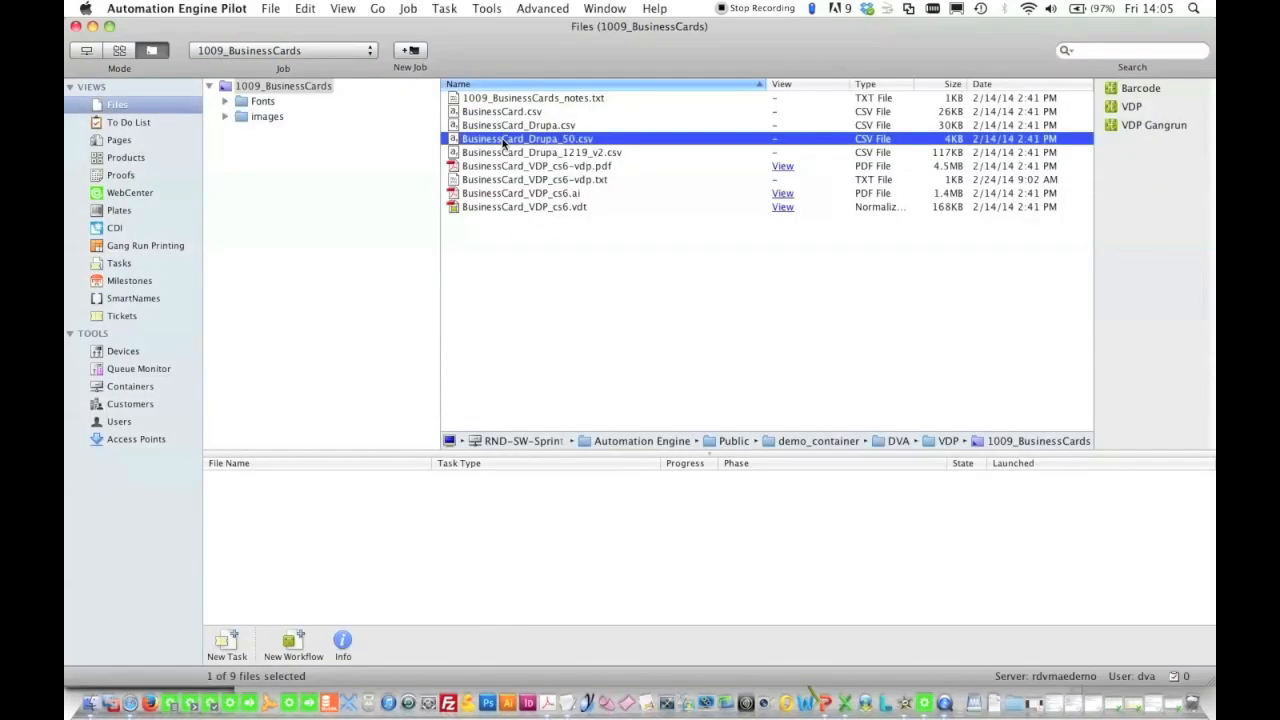
double_click(1125, 128)
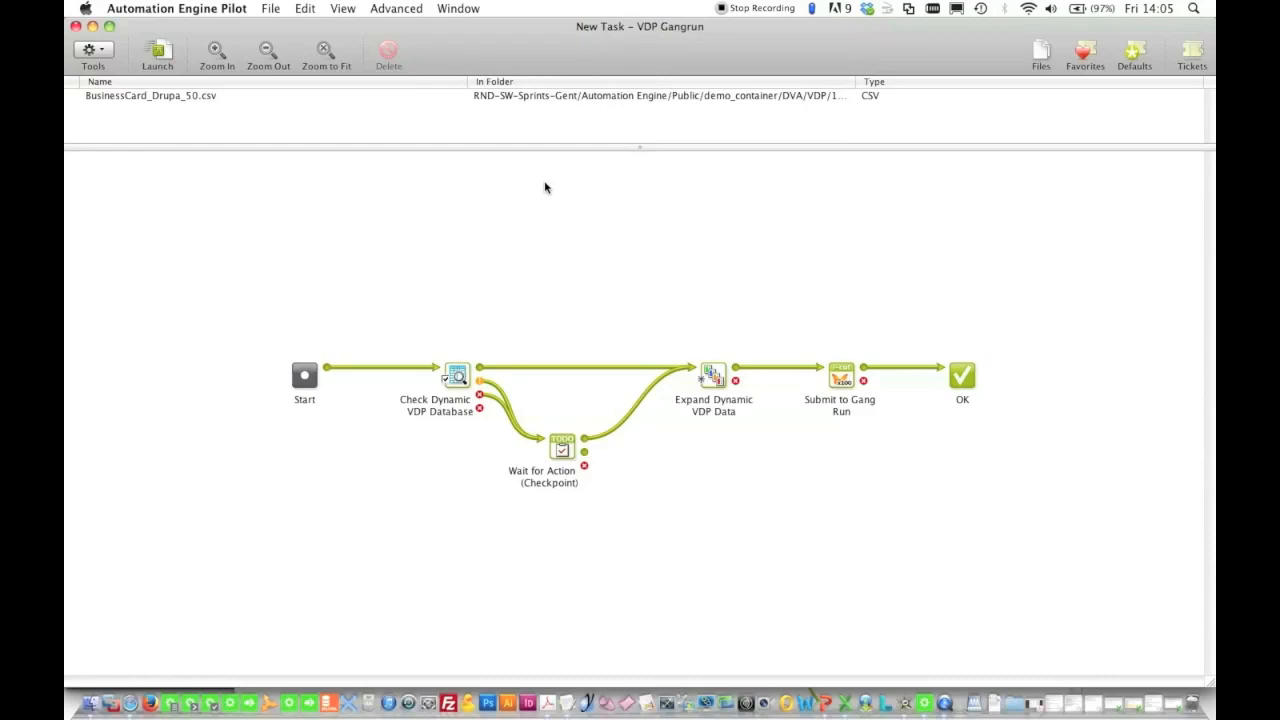
click(165, 53)
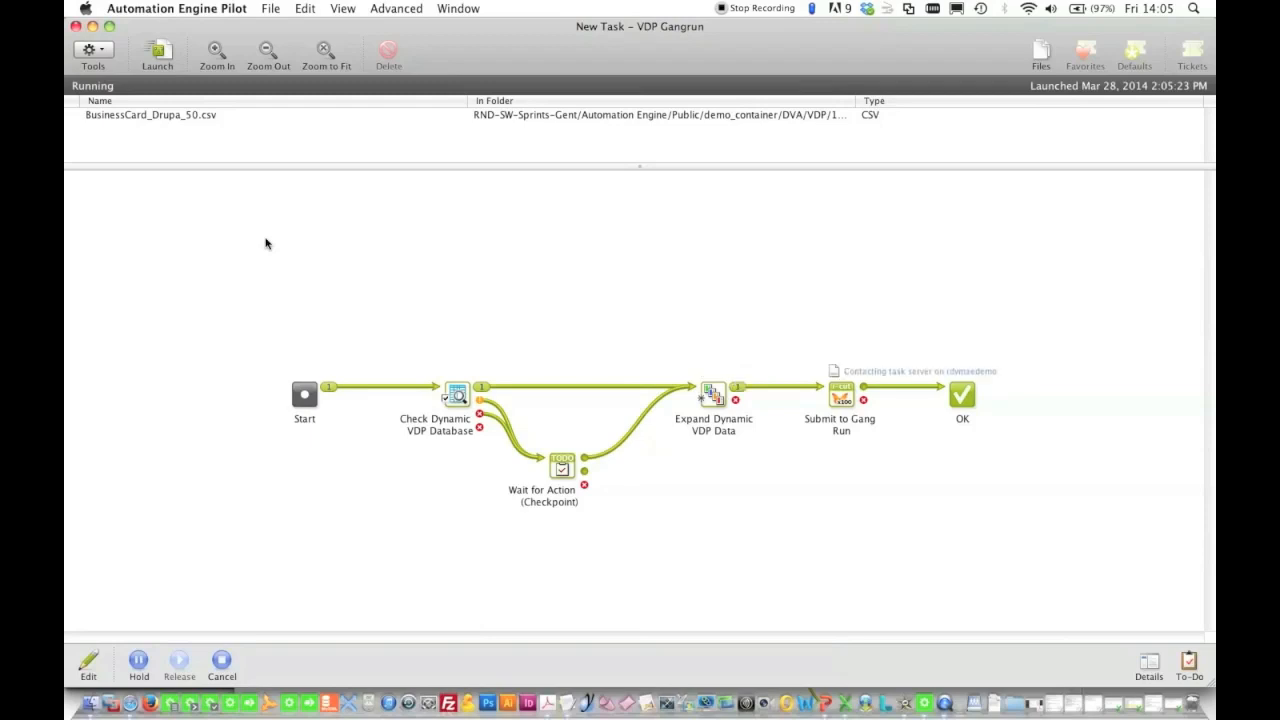
Step: Open BusinessCard_Drupa_50-0000001.pdf from the OK output of the Expand Dynamic VDP Data step in Acrobat
mouse_move(735, 384)
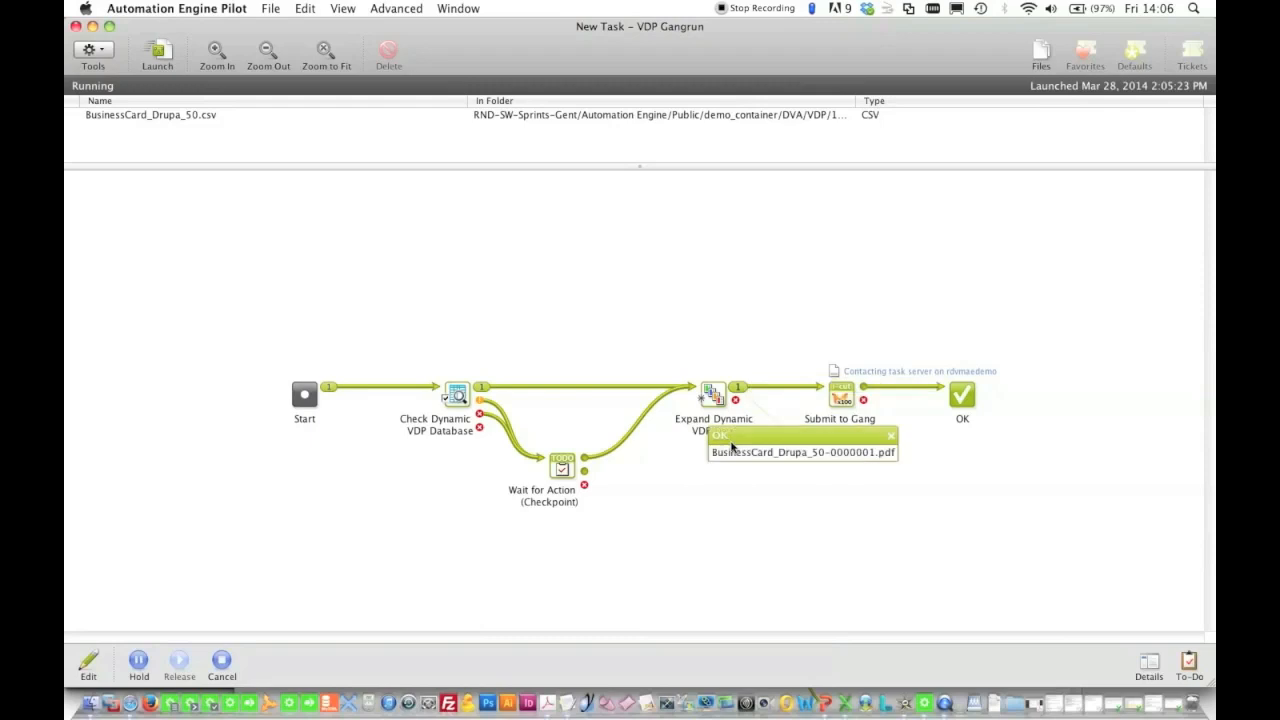
drag(732, 447, 654, 509)
double_click(657, 517)
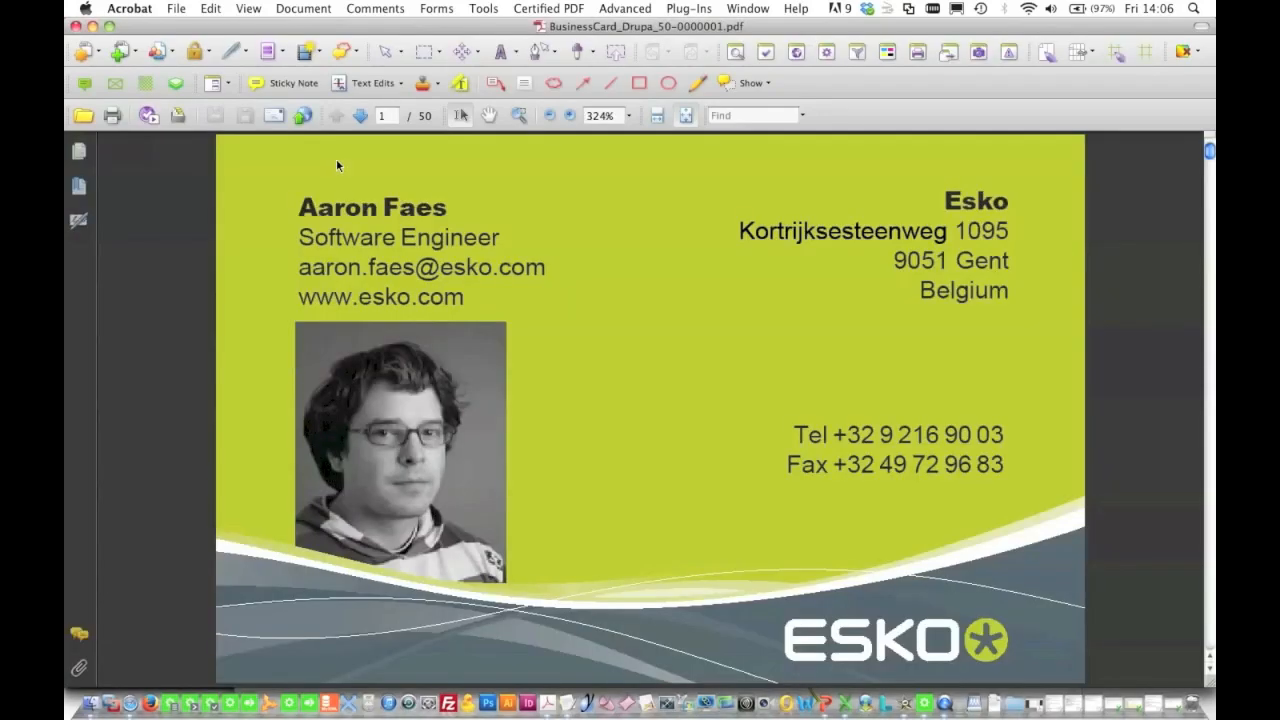
Step: Page through the expanded business cards up to page 10, and close the PDF and the workflow window
click(361, 116)
click(361, 116)
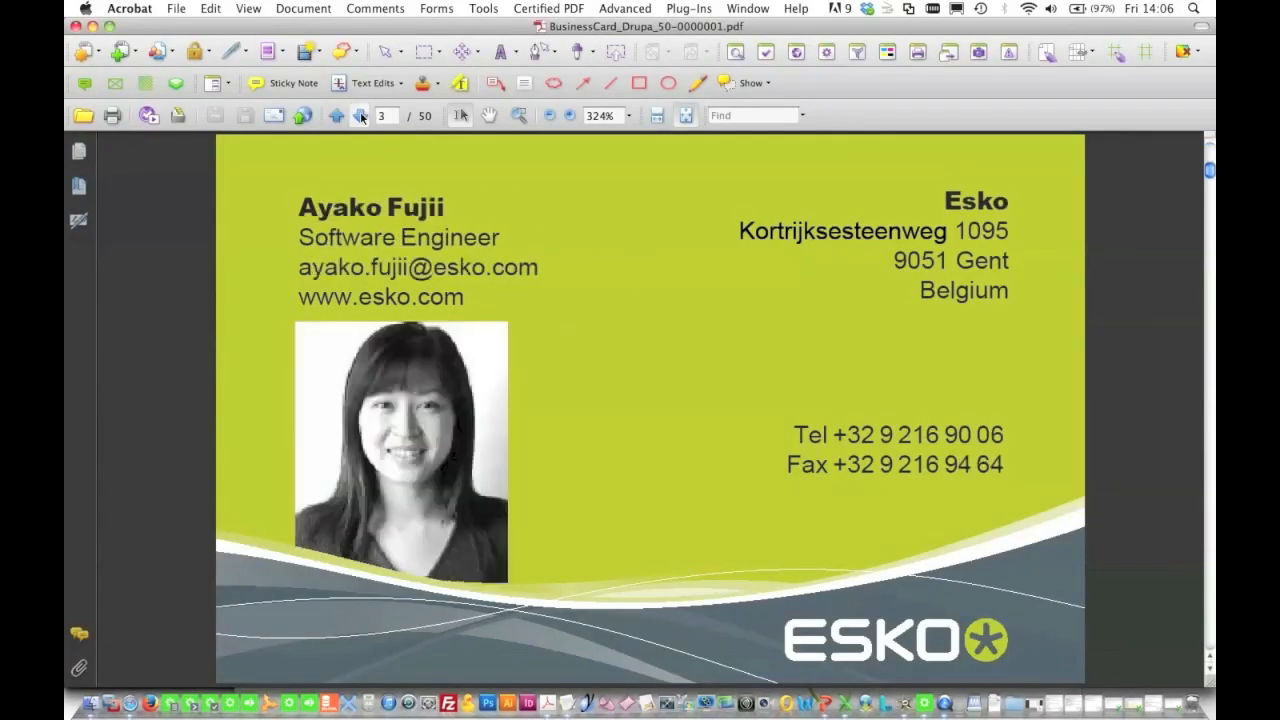
click(361, 116)
click(361, 116)
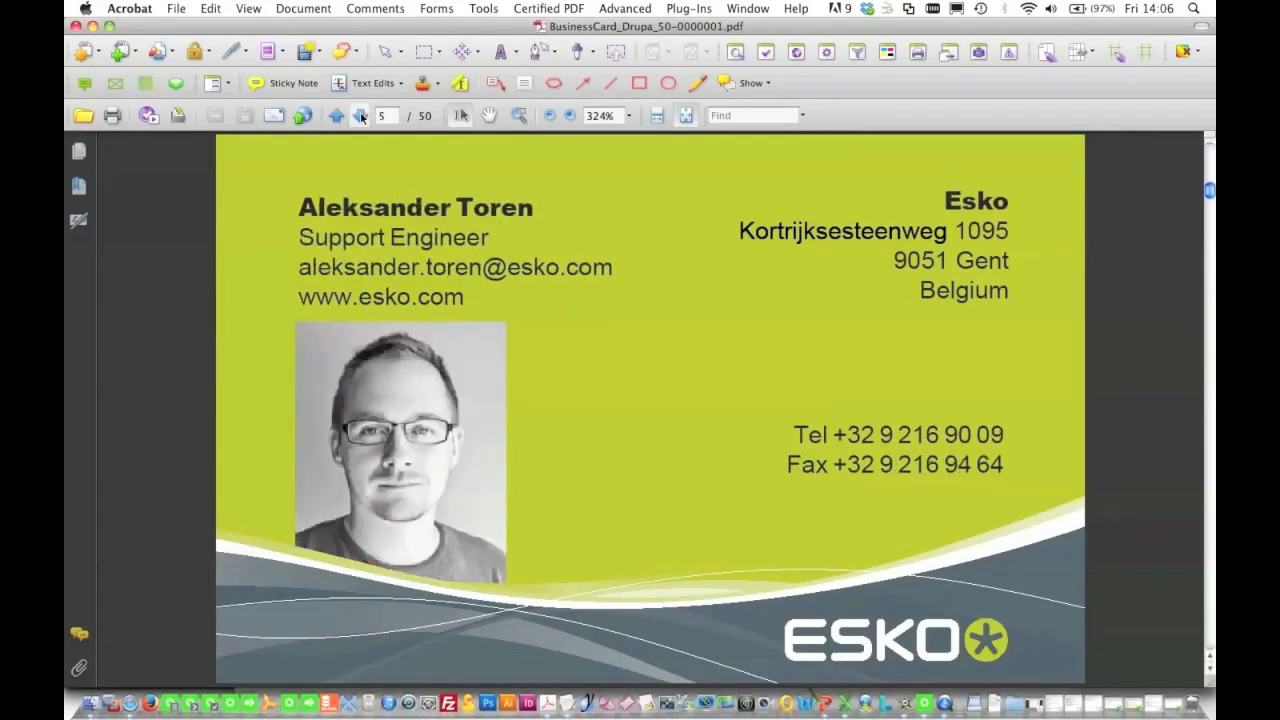
click(361, 116)
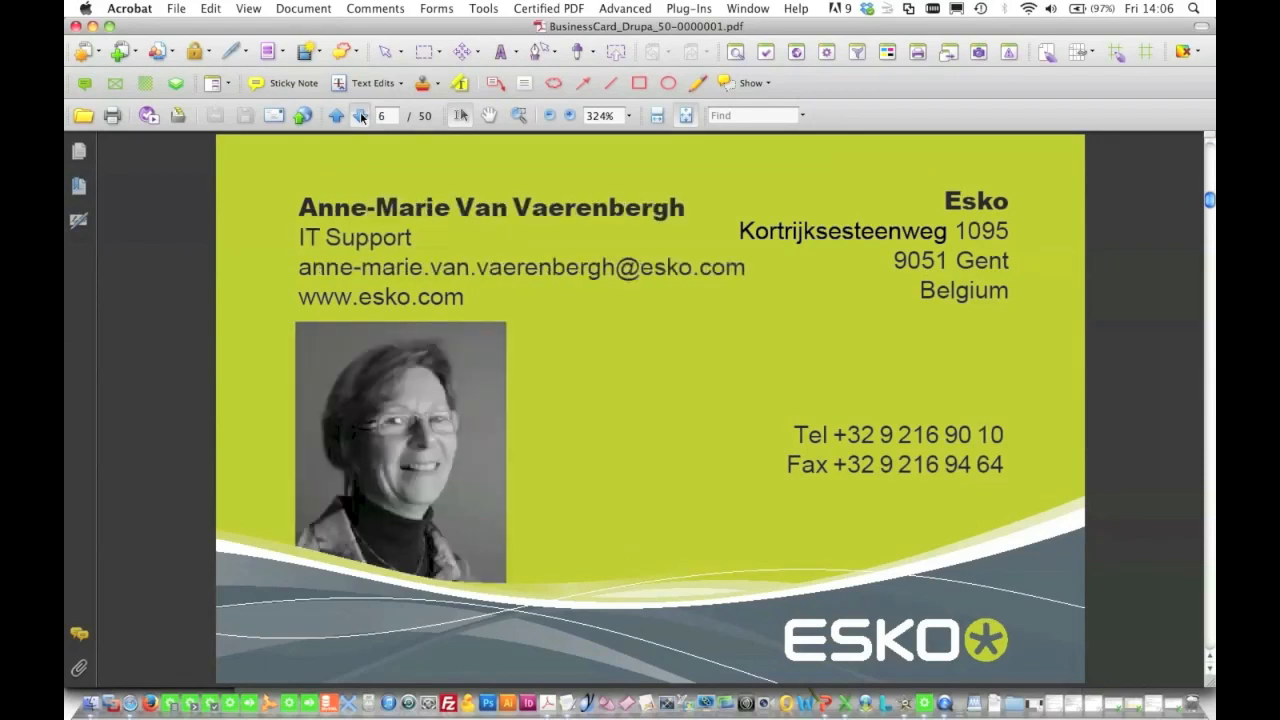
click(361, 116)
click(361, 116)
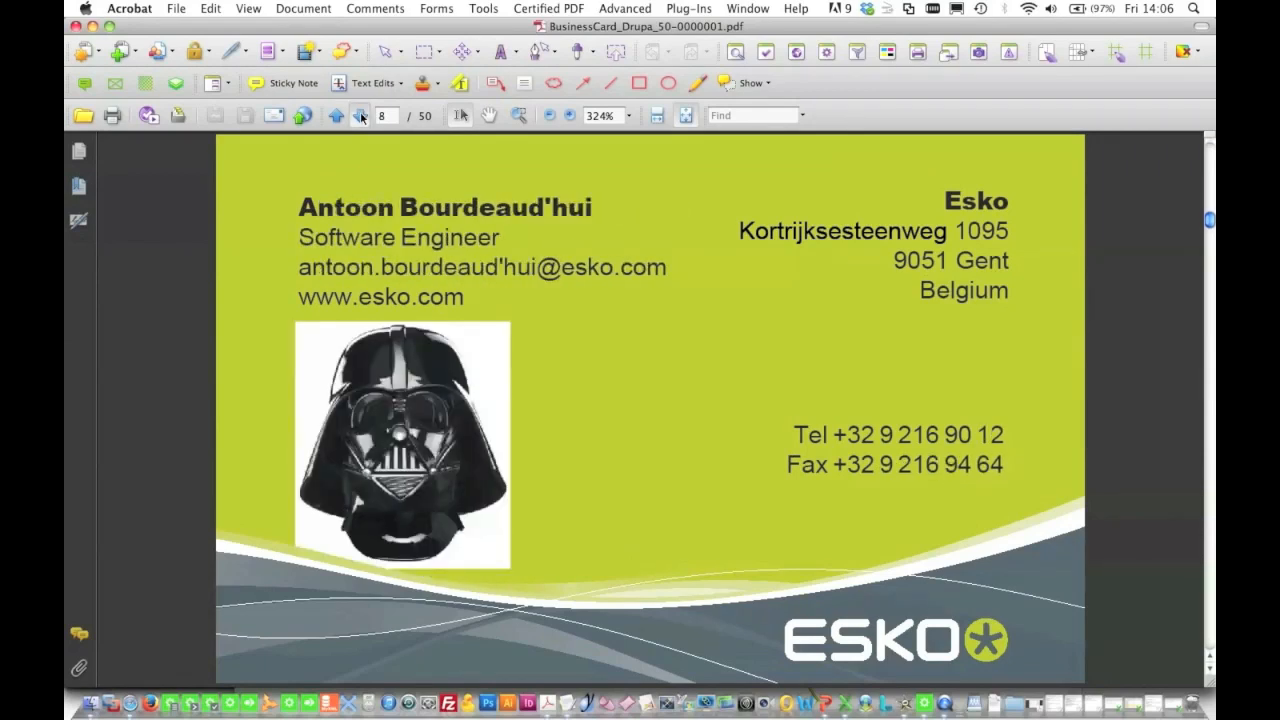
click(361, 116)
click(361, 116)
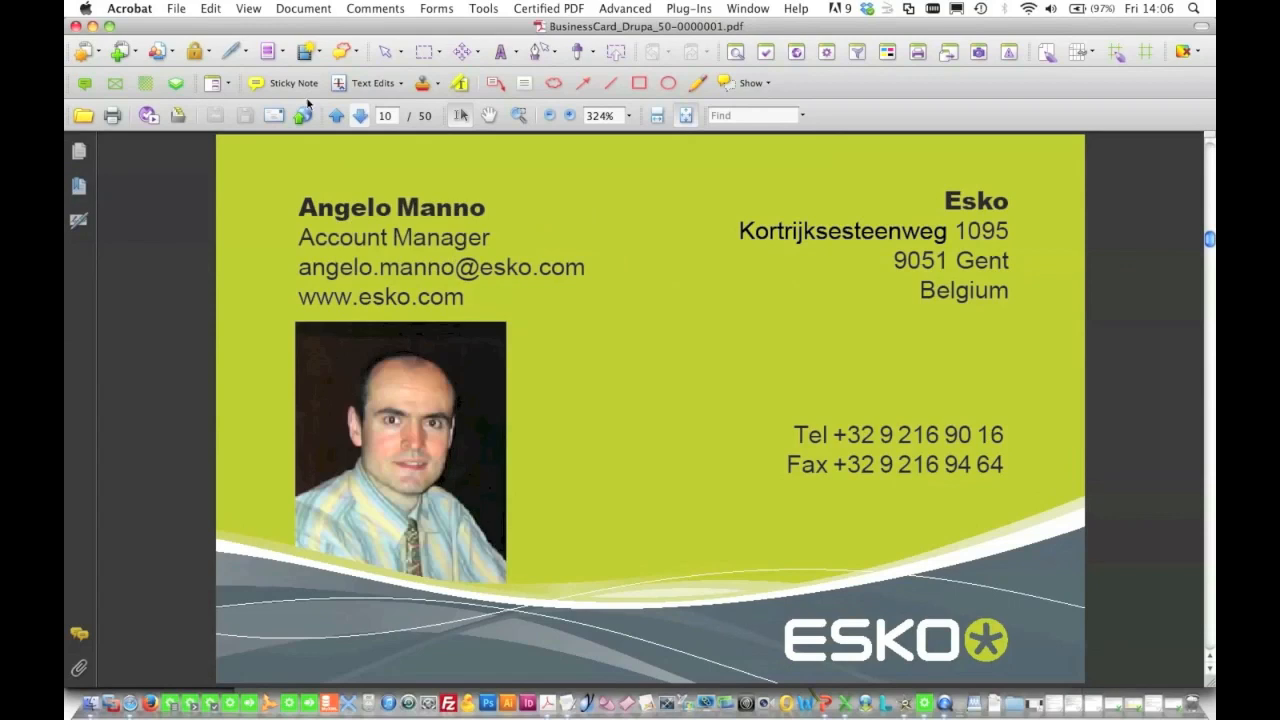
click(77, 26)
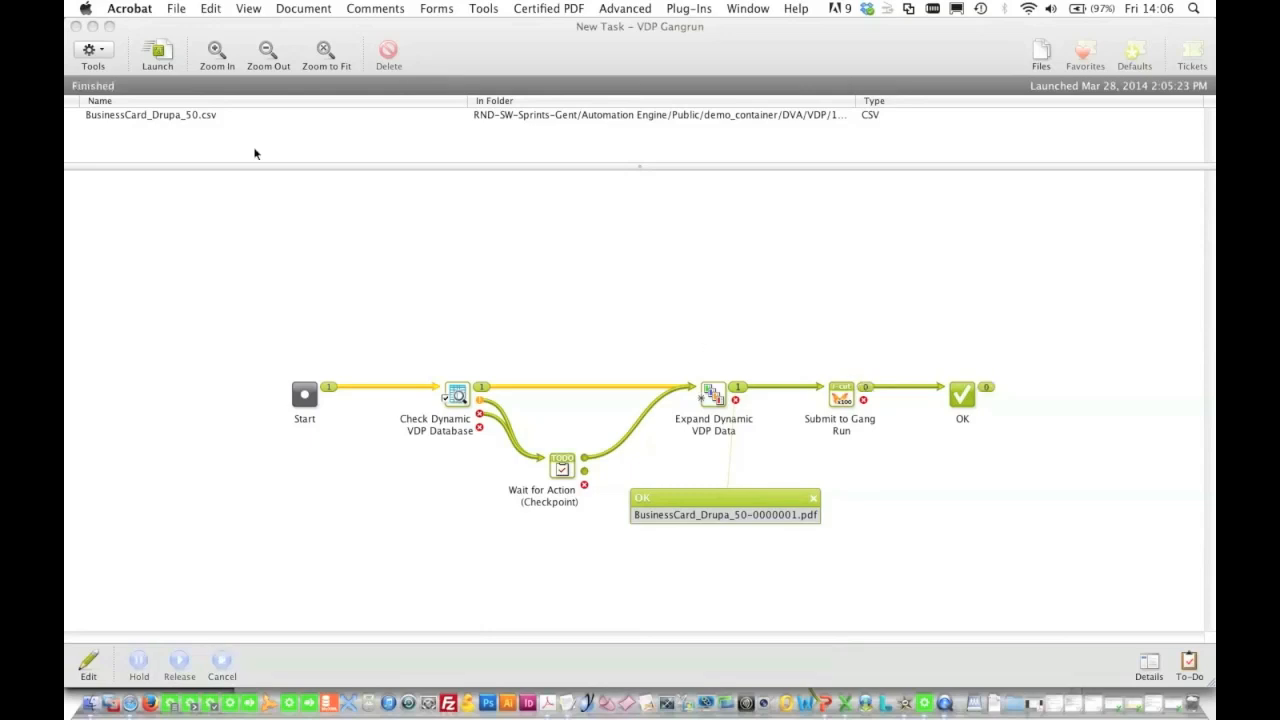
click(77, 26)
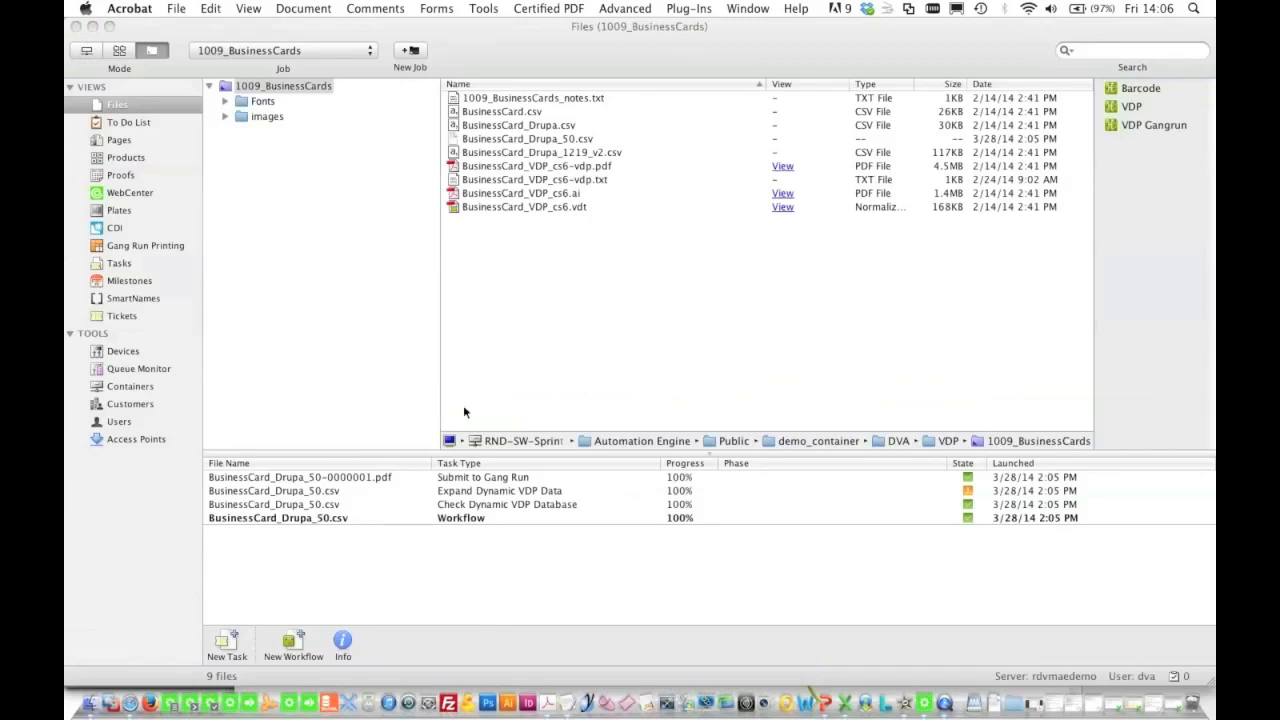
Step: Examine the Gang Run Printing jobs for Standard Carton 150g, selecting page 50 and widening the File Name column
click(140, 247)
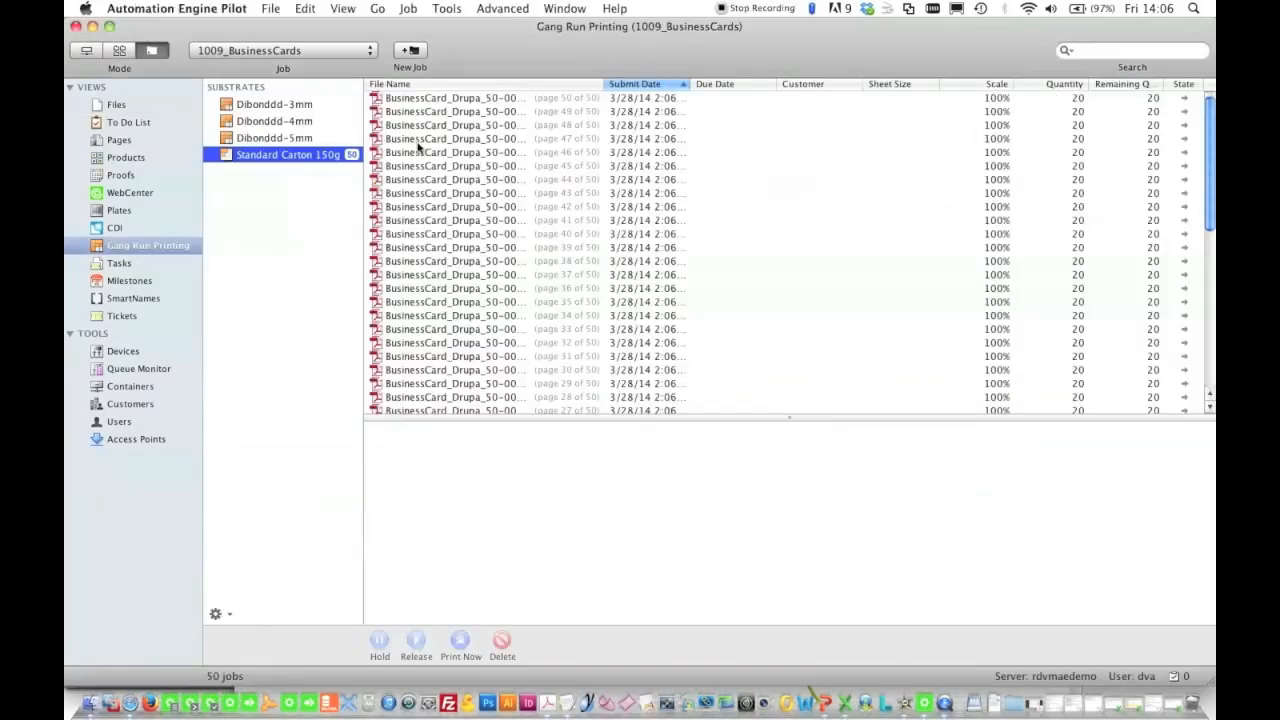
click(443, 101)
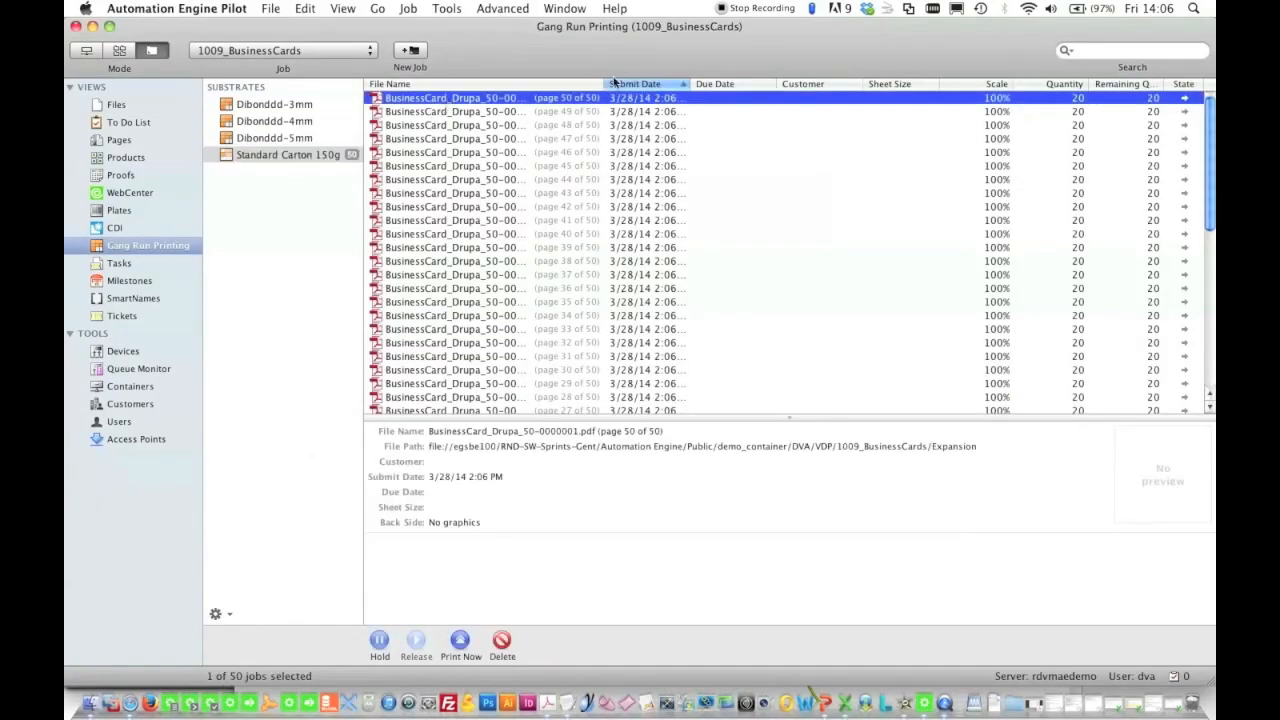
drag(604, 84, 704, 80)
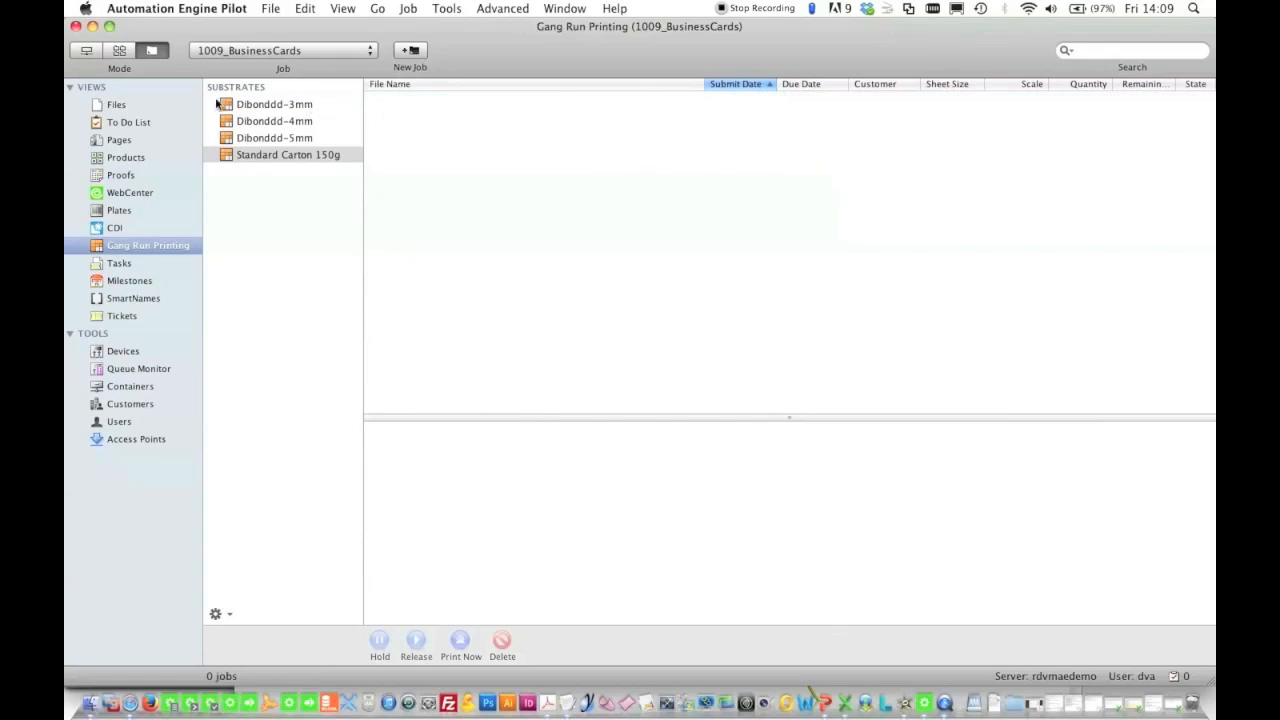
Step: Return to the job's Files view, enlarge the task list and open the workflow for nesting5600_7957768 1.pdfpla
click(118, 105)
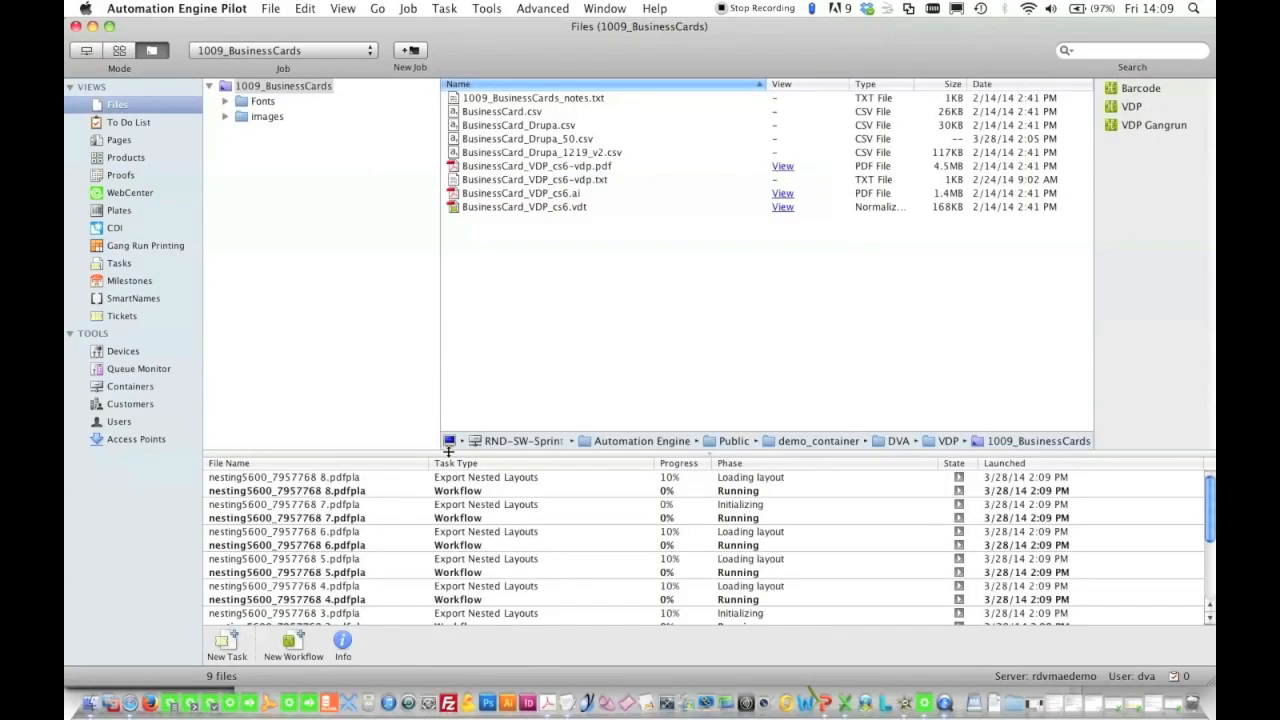
drag(449, 450, 449, 343)
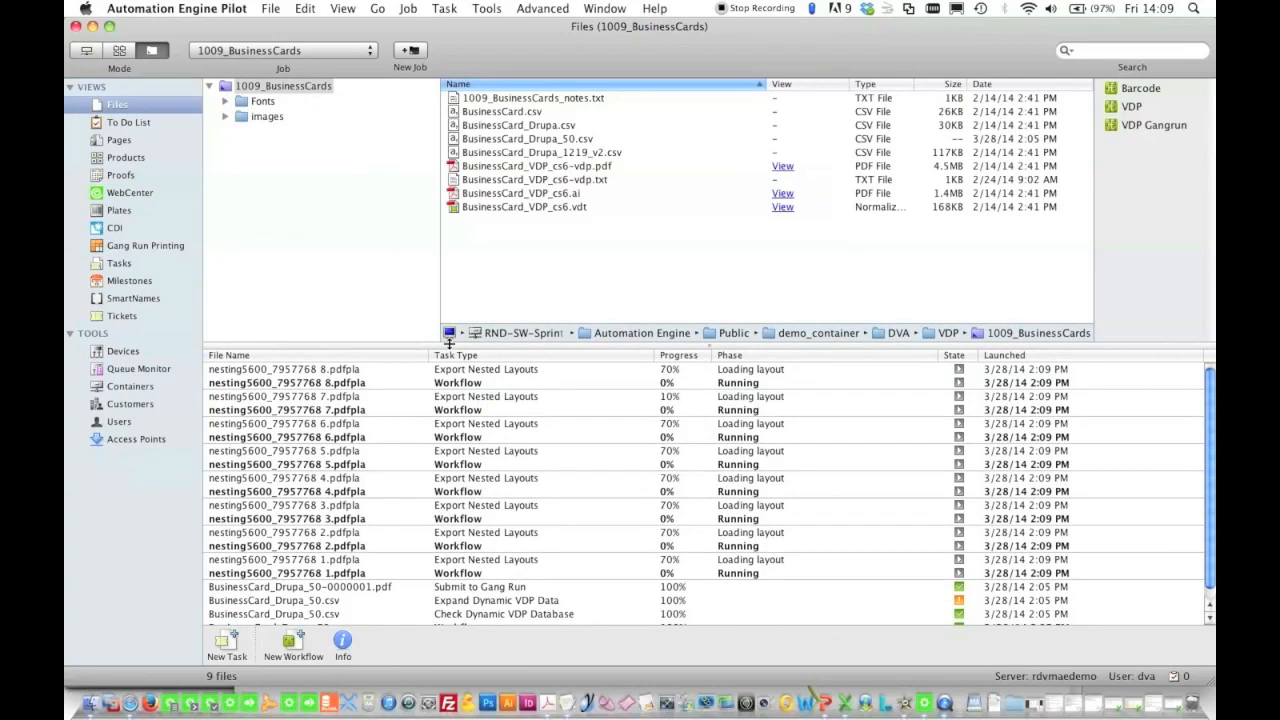
scroll(442, 437, down, 1)
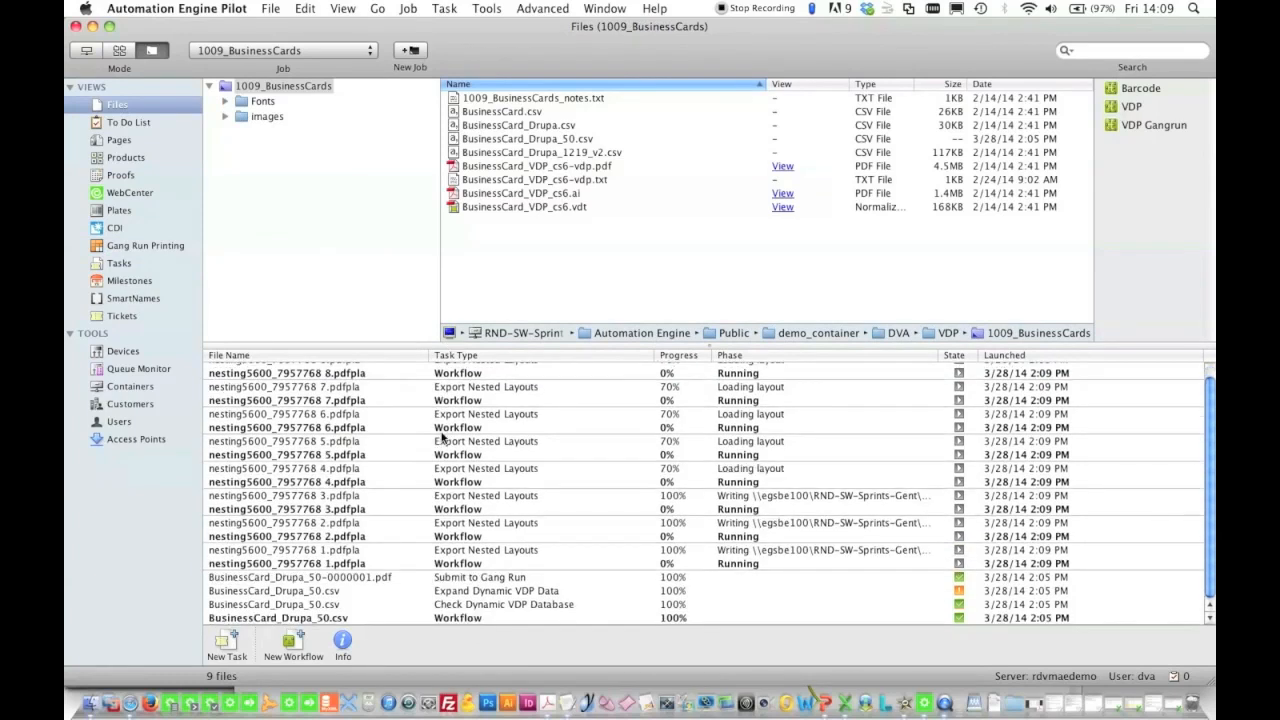
double_click(459, 564)
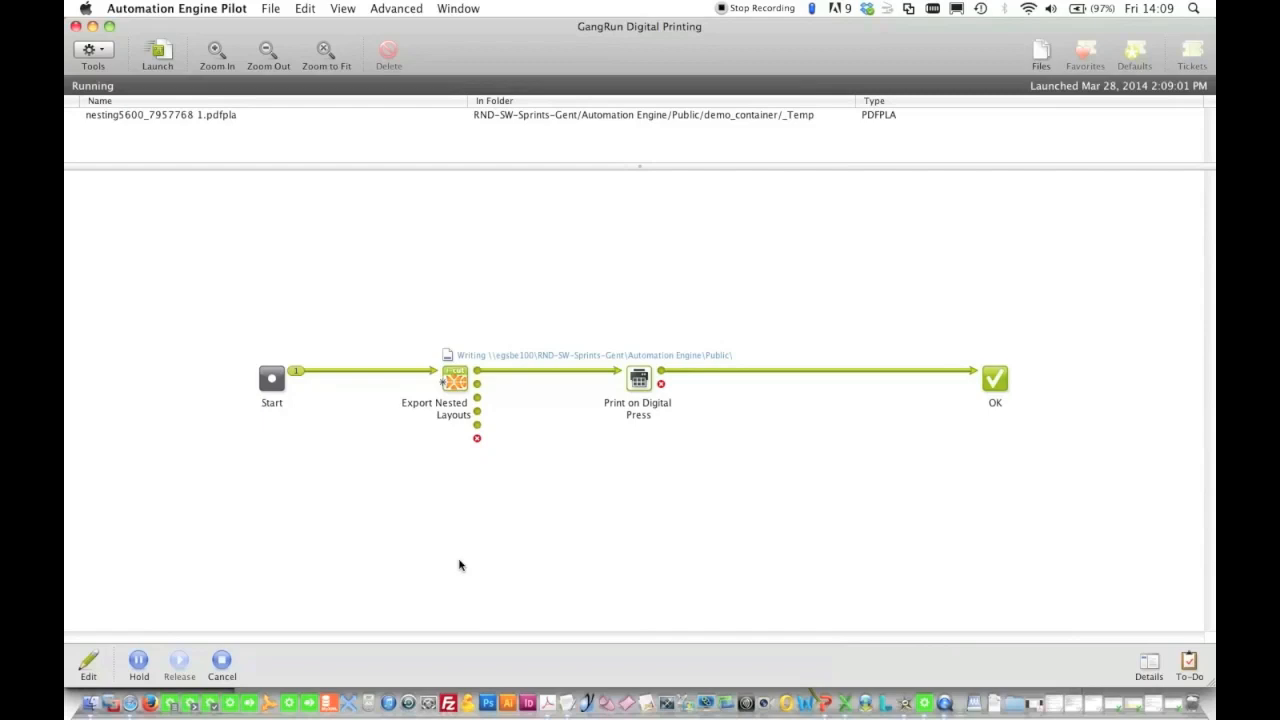
Step: Open the print file nesting5600_7957768 1.pdf from Export Nested Layouts, examine the nested sheet and close it
mouse_move(483, 375)
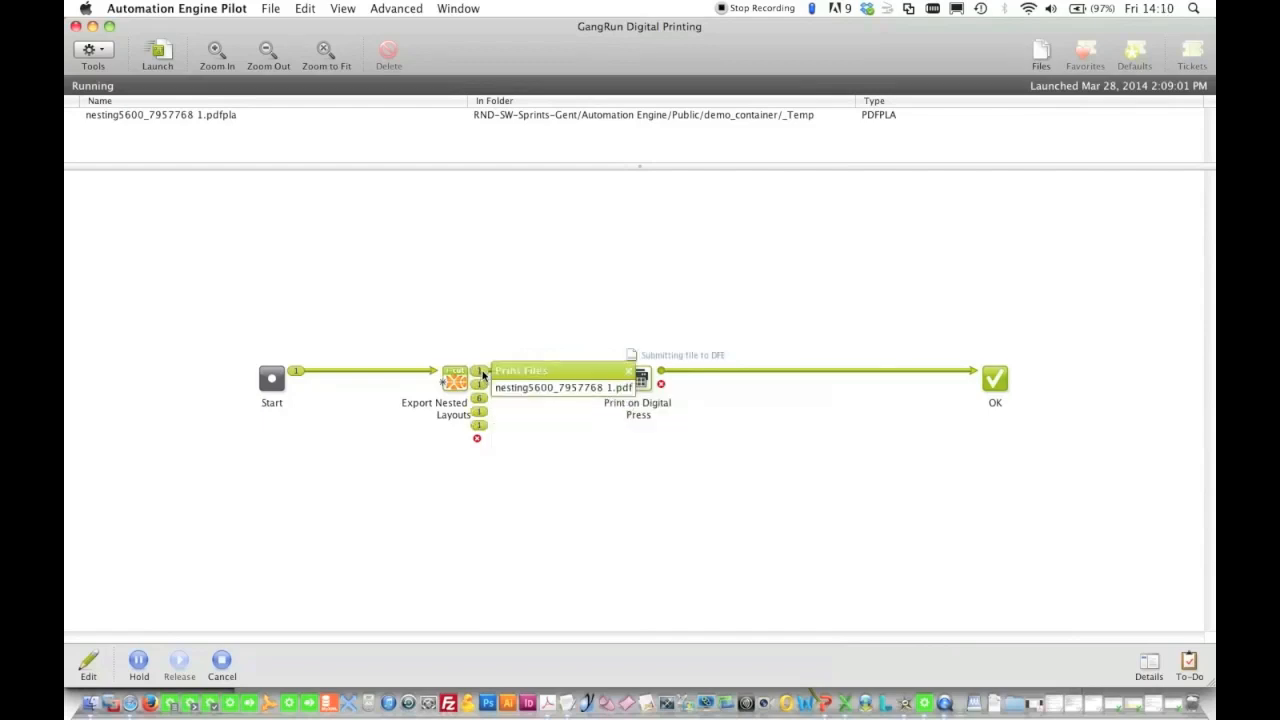
drag(523, 369, 456, 297)
double_click(454, 316)
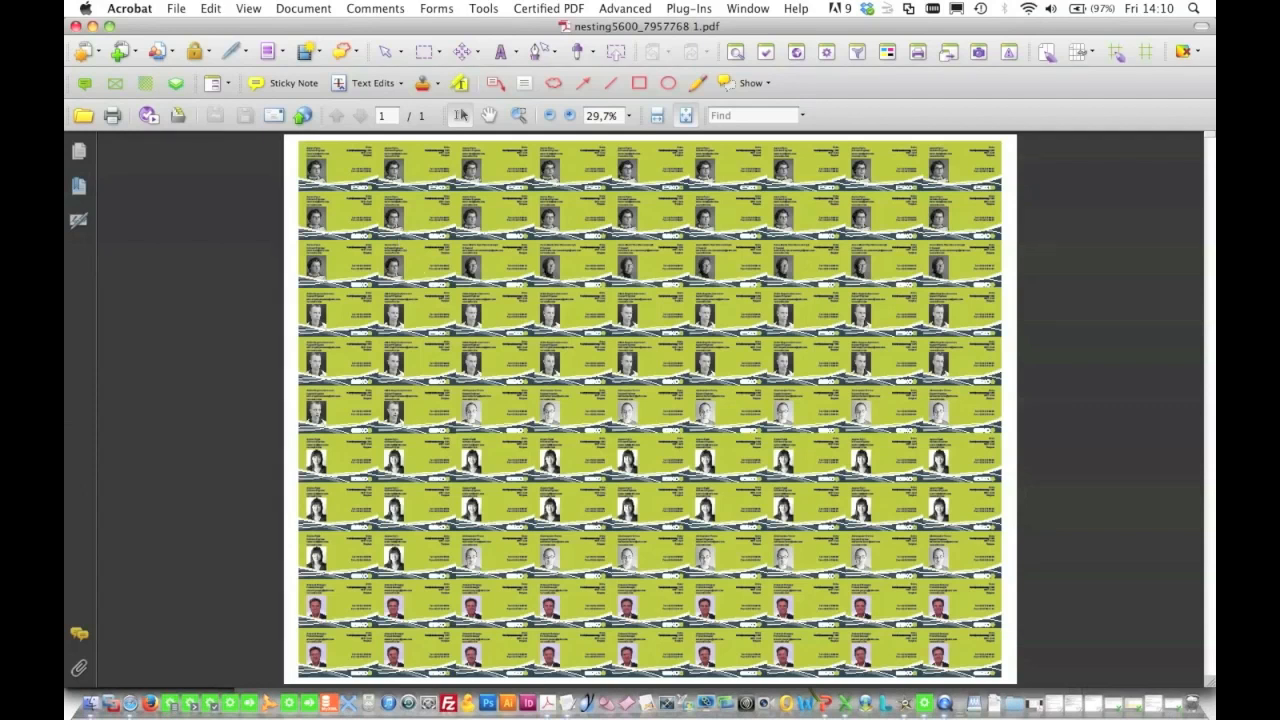
click(76, 27)
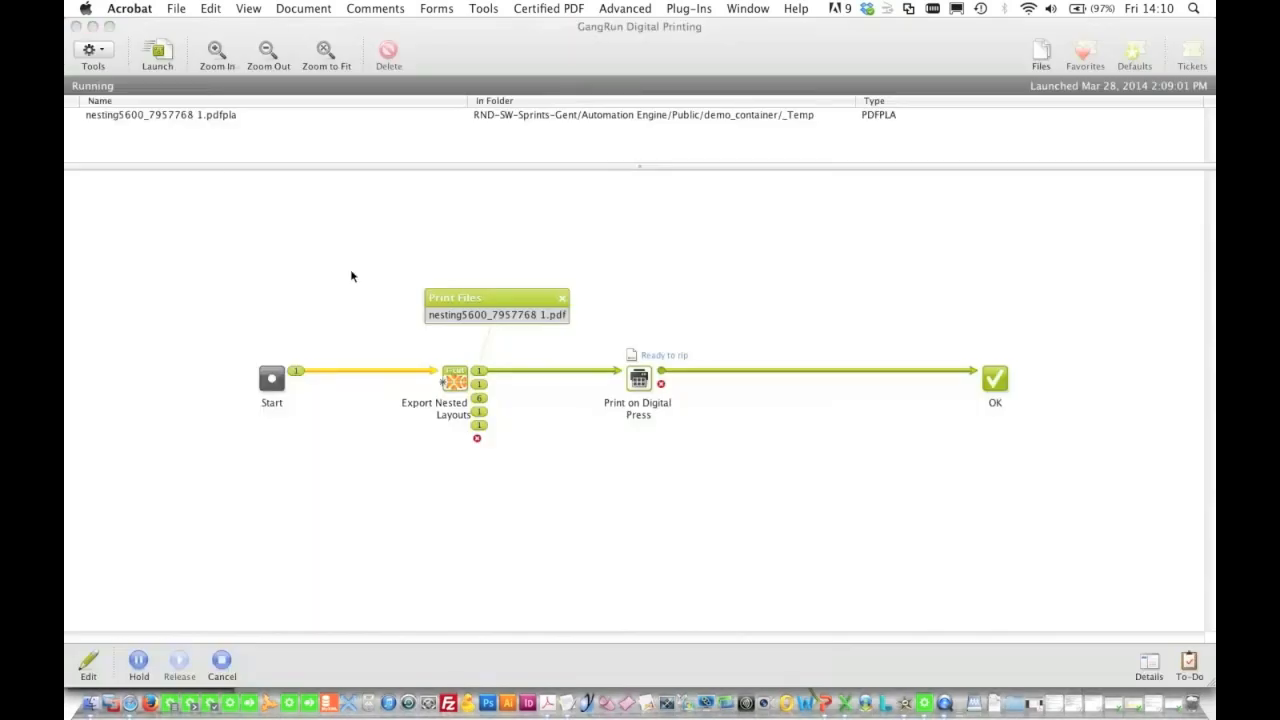
Step: Lay out the Inputs and Report Files outputs of Export Nested Layouts and open nesting5600_7957768 1_LAYOUT.pdf
click(480, 426)
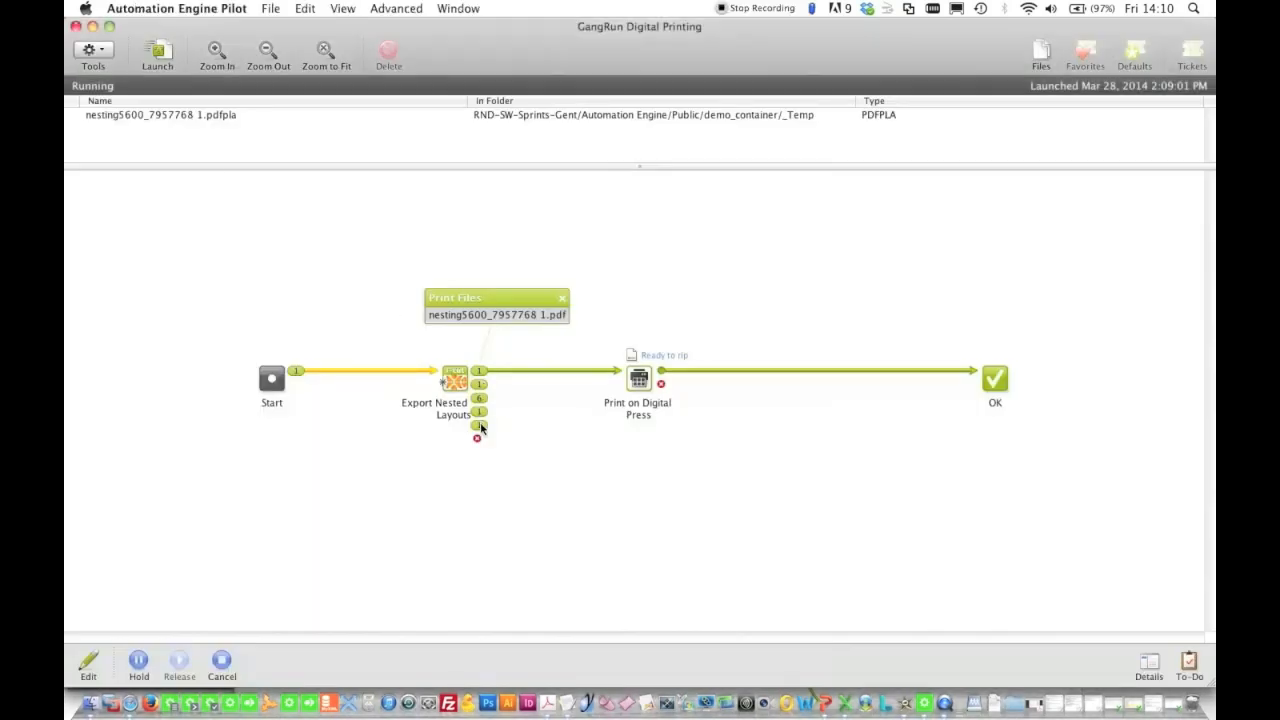
click(480, 426)
drag(515, 424, 465, 472)
click(479, 411)
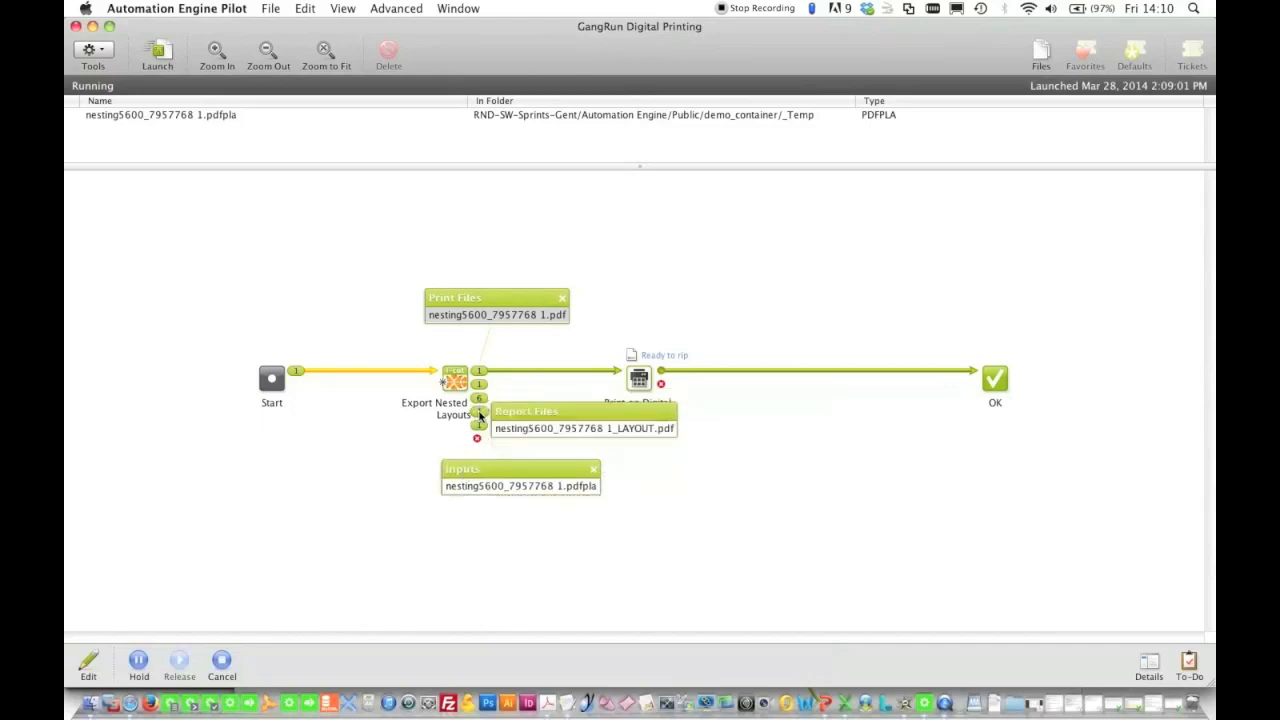
drag(491, 414, 455, 530)
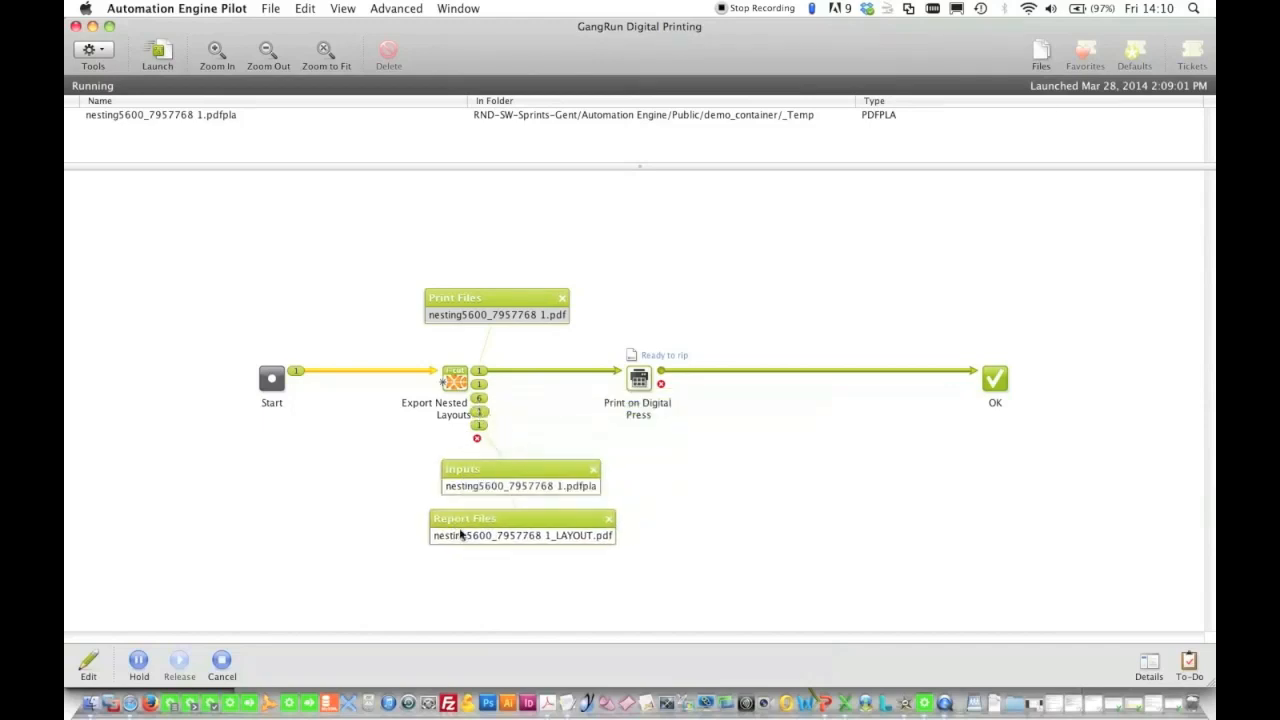
double_click(457, 536)
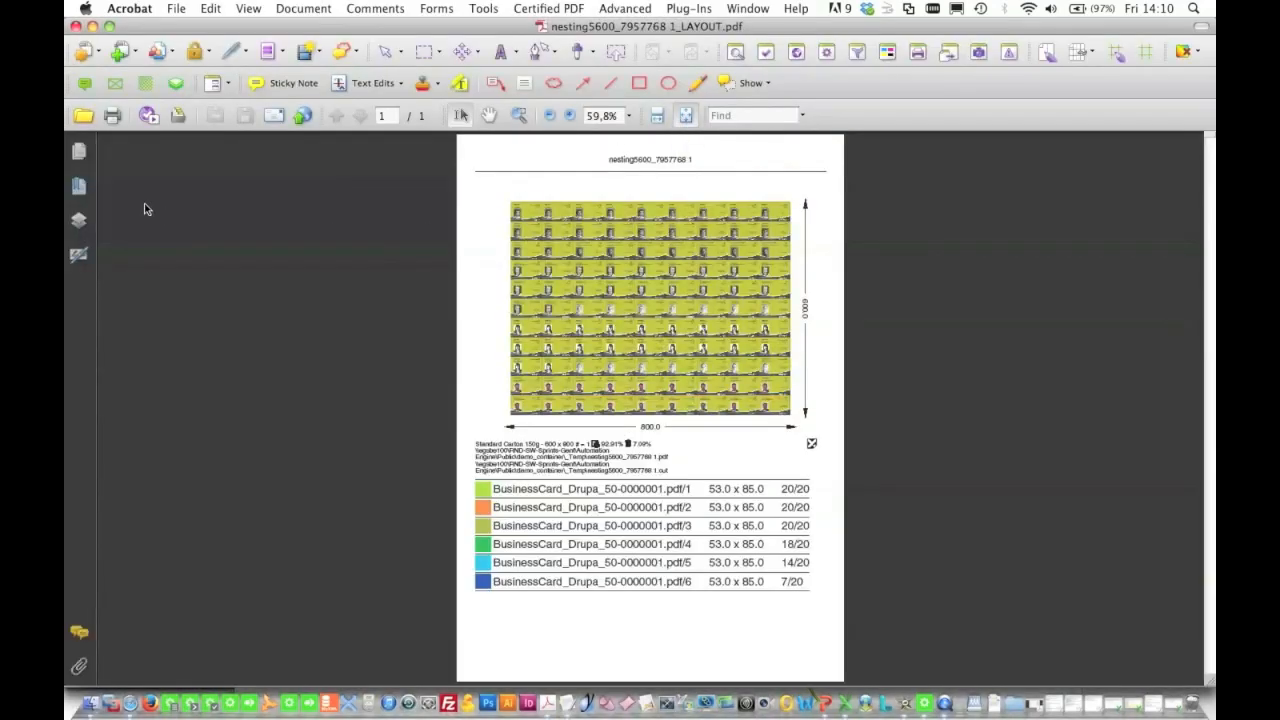
Step: Hide the report's Preview layer to examine the dummy colors of the layout, and show the layer again
click(79, 221)
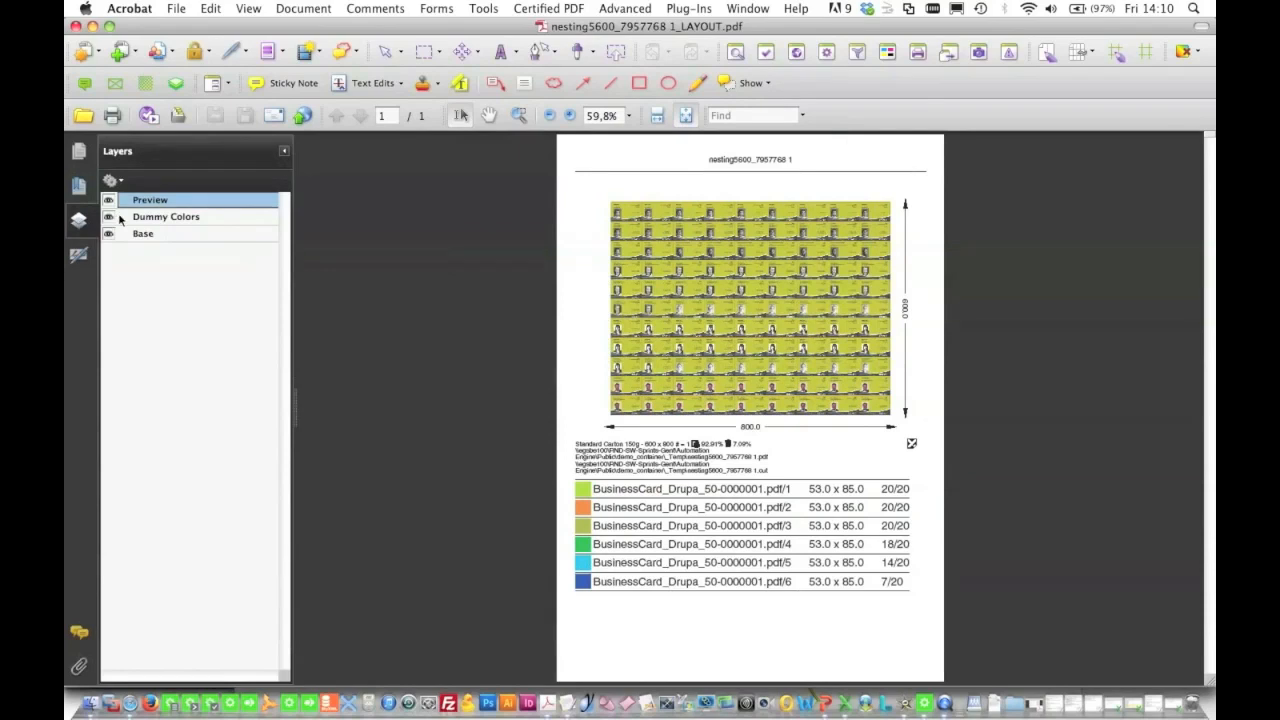
click(109, 201)
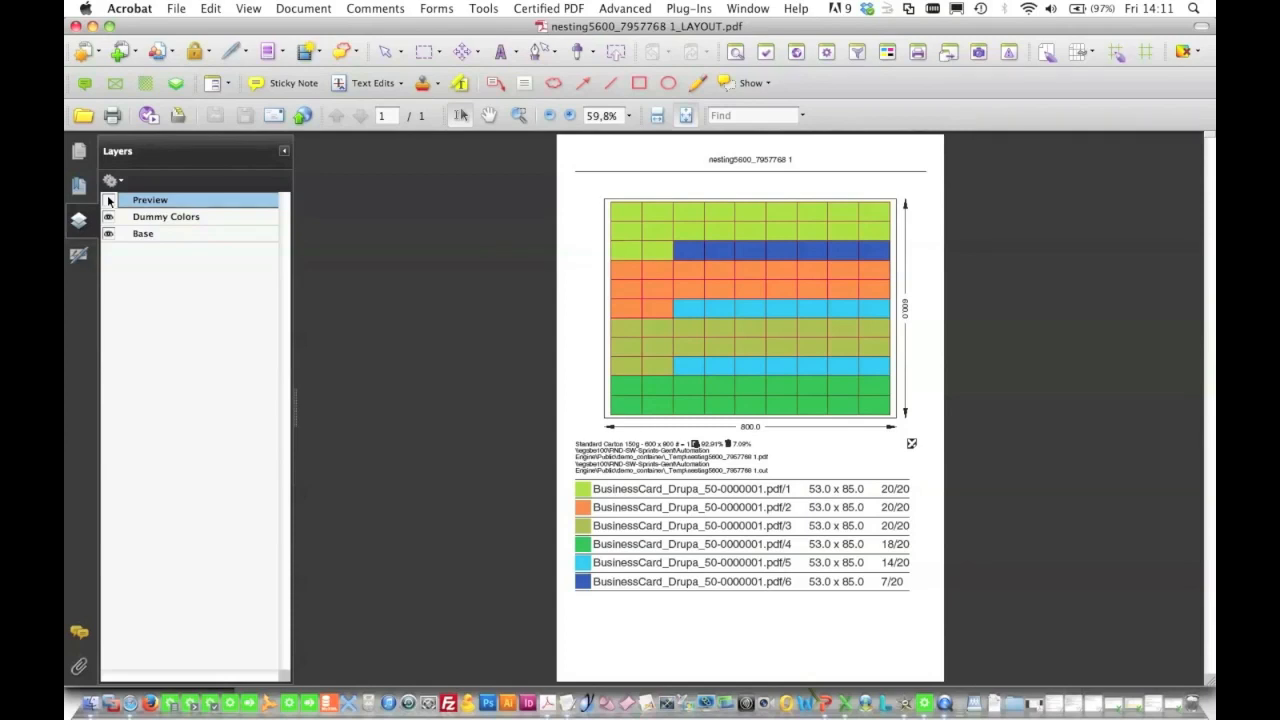
click(109, 200)
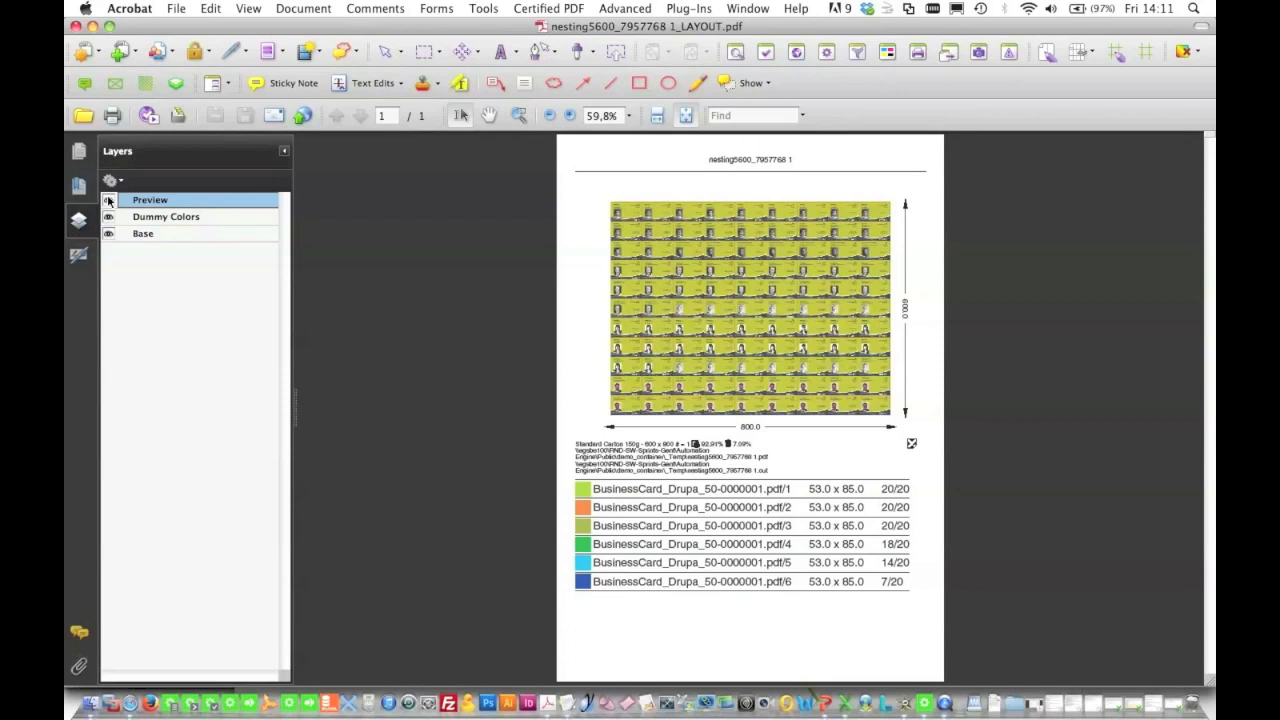
Step: Examine the Standard Carton 150g sheet usage details below the layout up close and close the report
click(518, 115)
drag(589, 421, 844, 504)
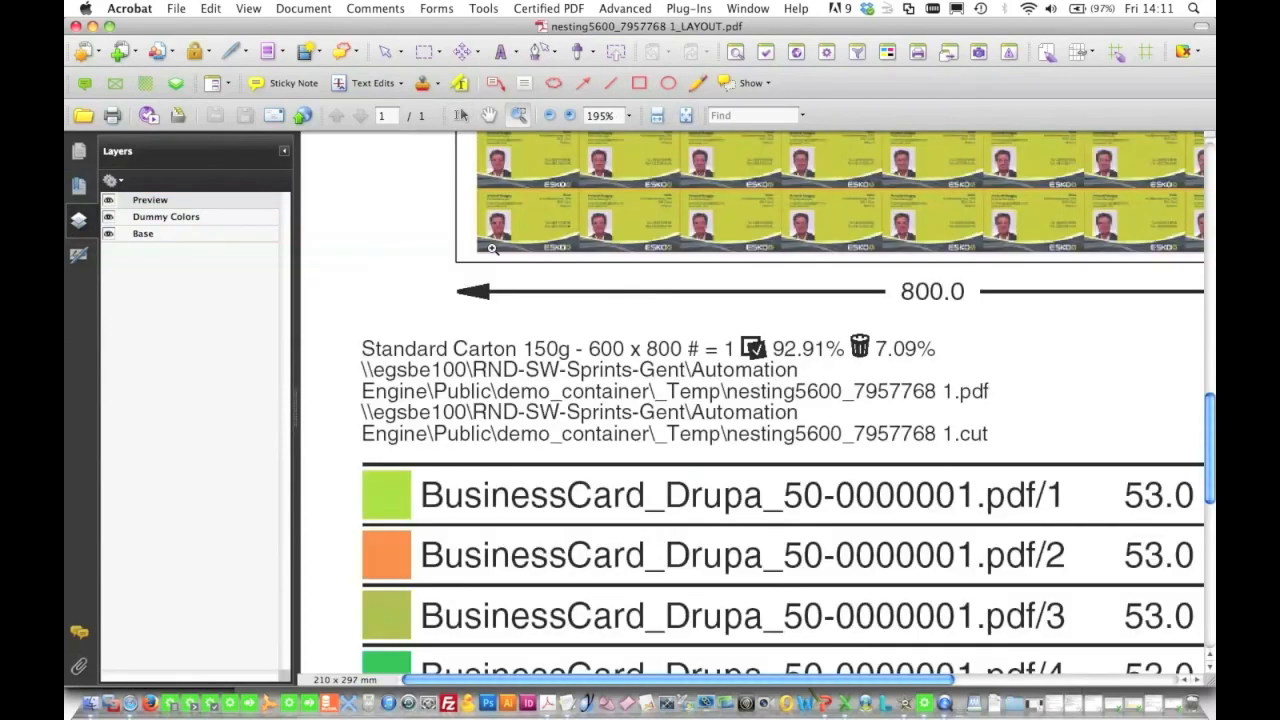
click(77, 28)
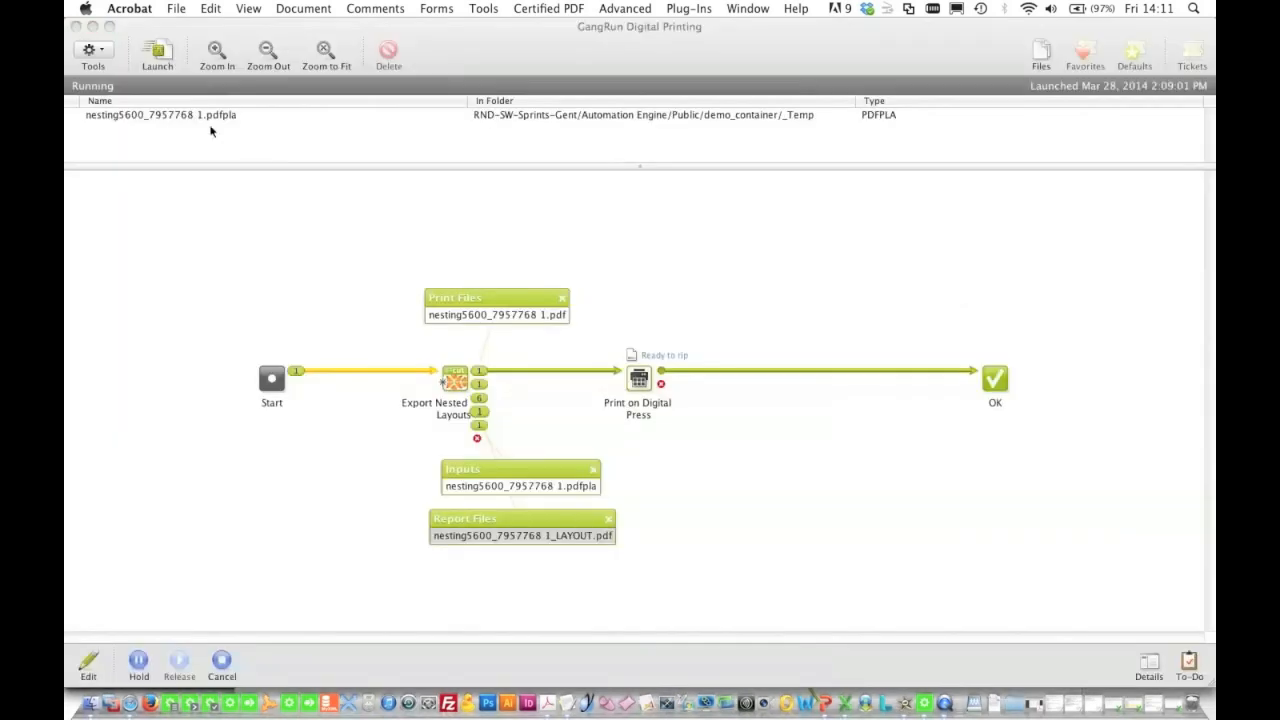